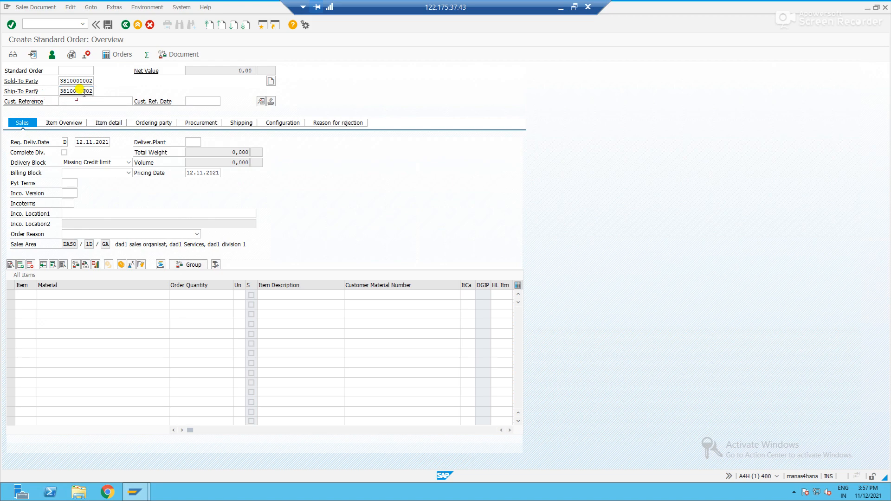
Step: Enter "Sales order testing" as the customer reference of the standard order
key(Tab)
text(S)
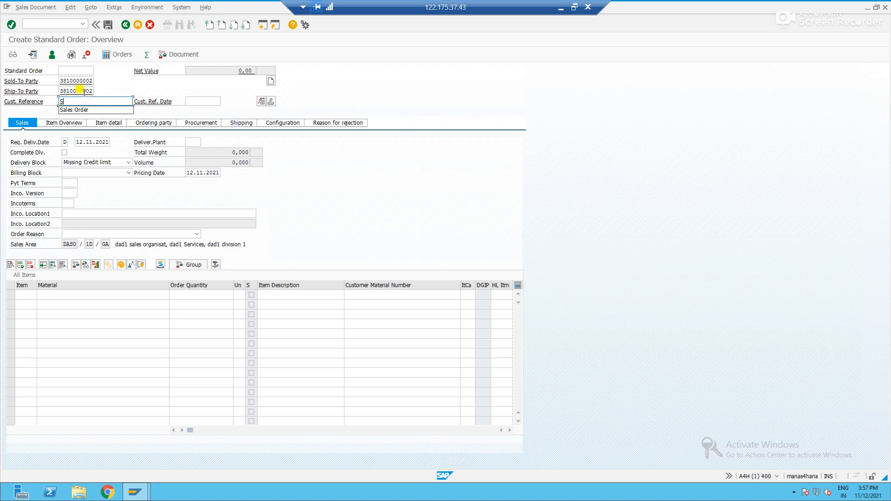
text(ales order testing)
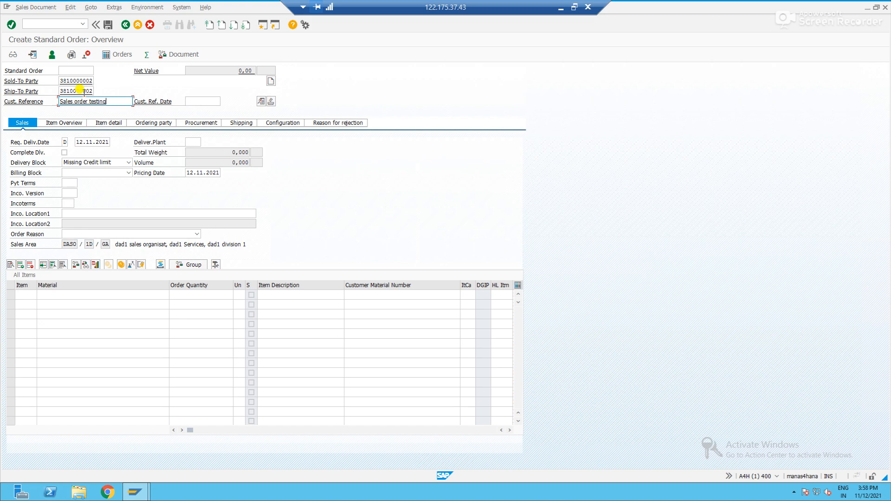
Step: Add order item 10 with material DAD1 FINISHED and an order quantity of 2
click(23, 294)
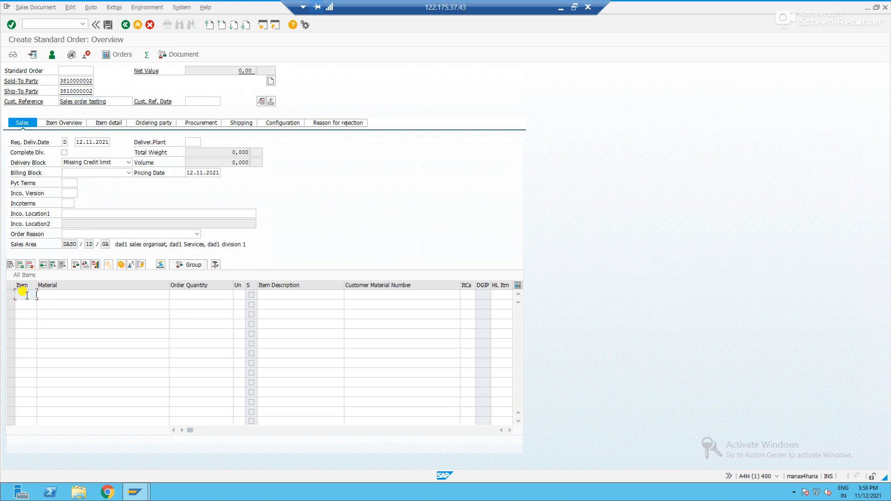
key(Tab)
text(d)
key(Down)
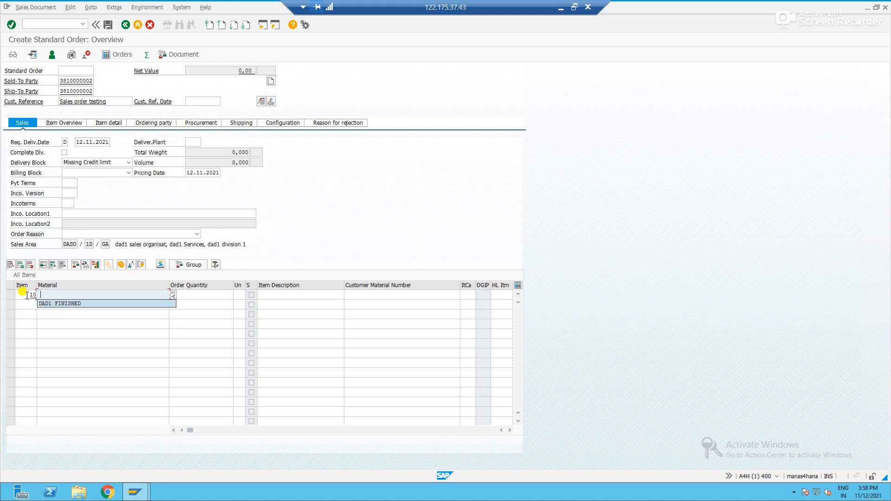
key(Tab)
text(2)
key(Tab)
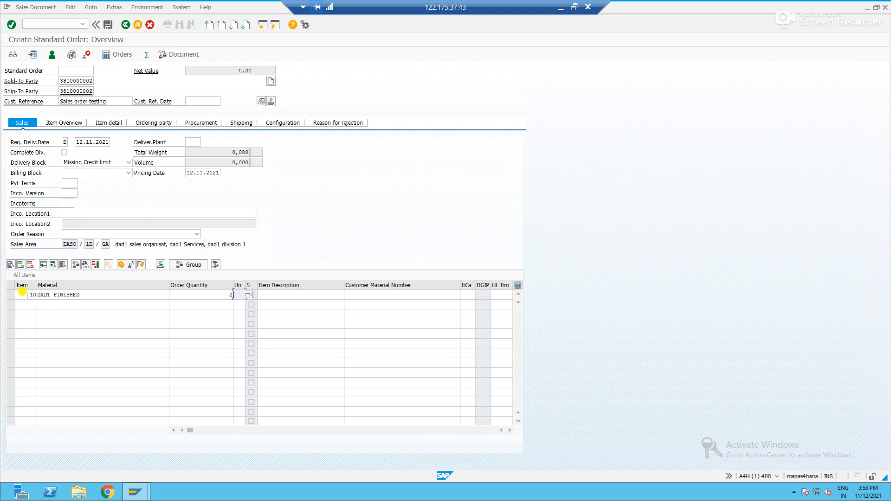
key(Return)
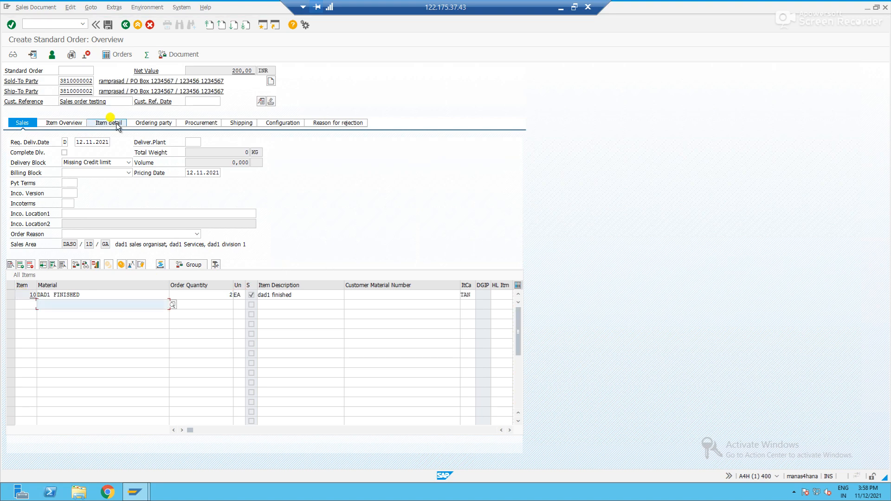
Step: Open the order's incompletion log and set the missing header Incoterms to UN
click(71, 10)
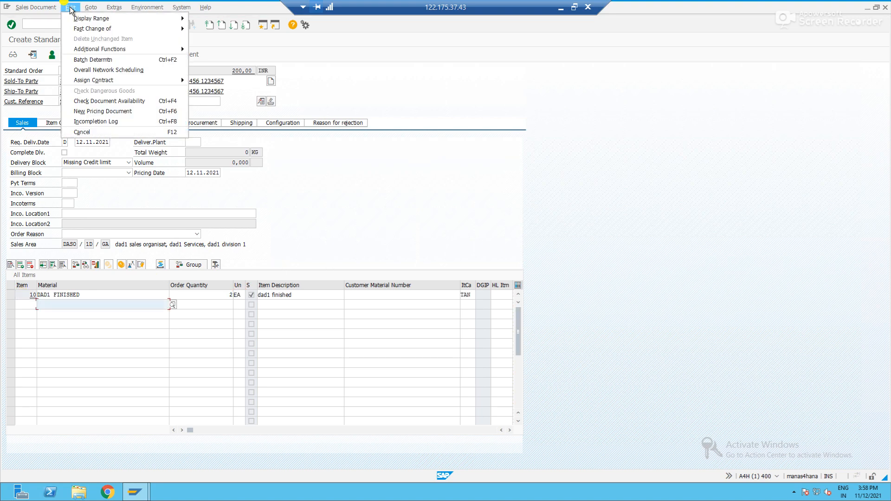
click(105, 123)
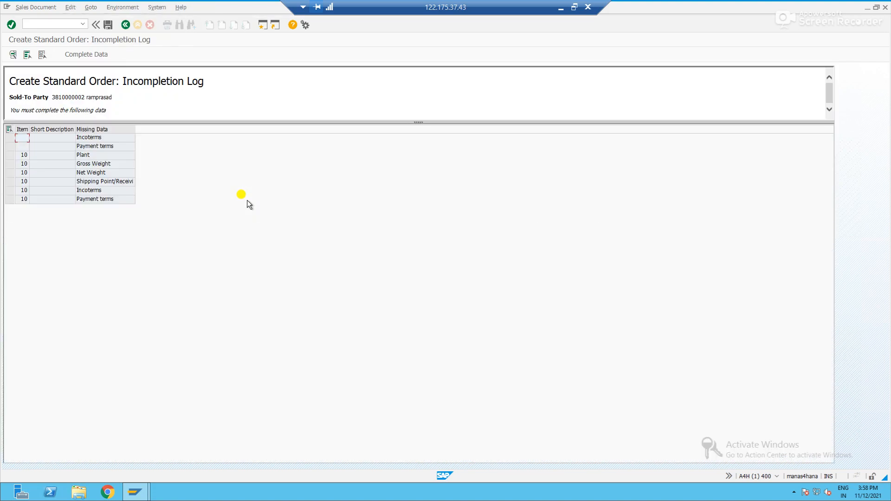
double_click(88, 137)
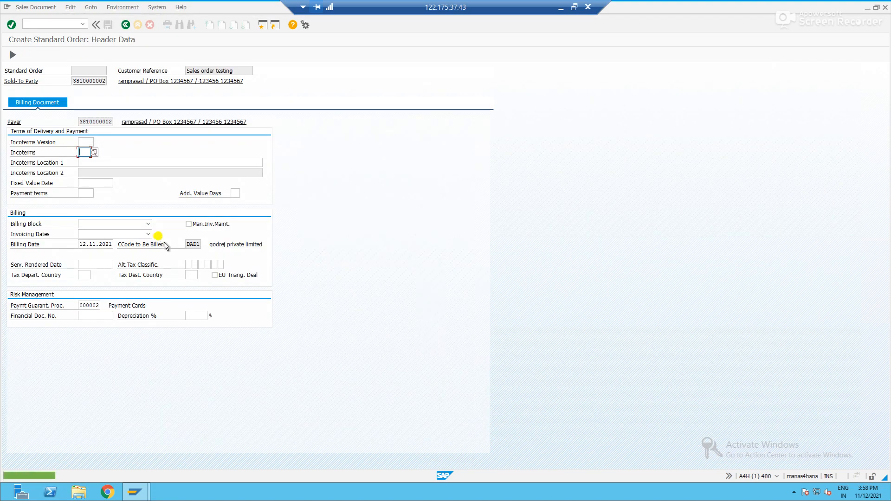
text(UN)
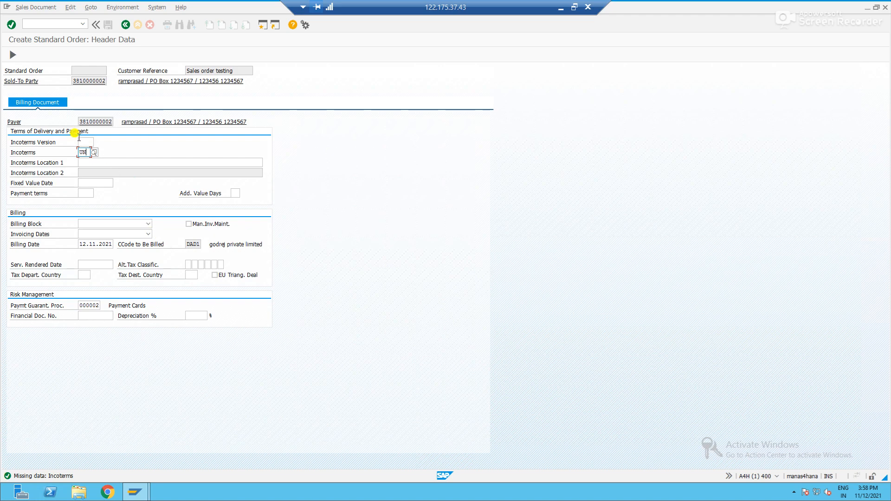
click(15, 55)
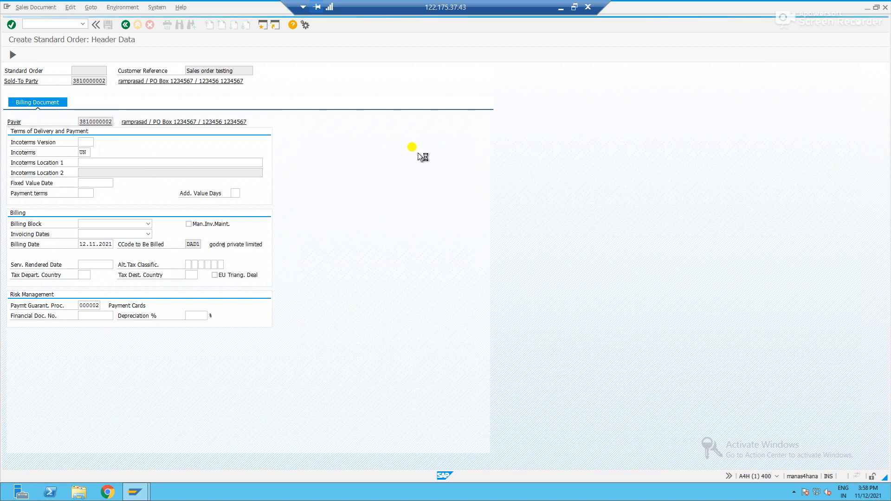
key(Return)
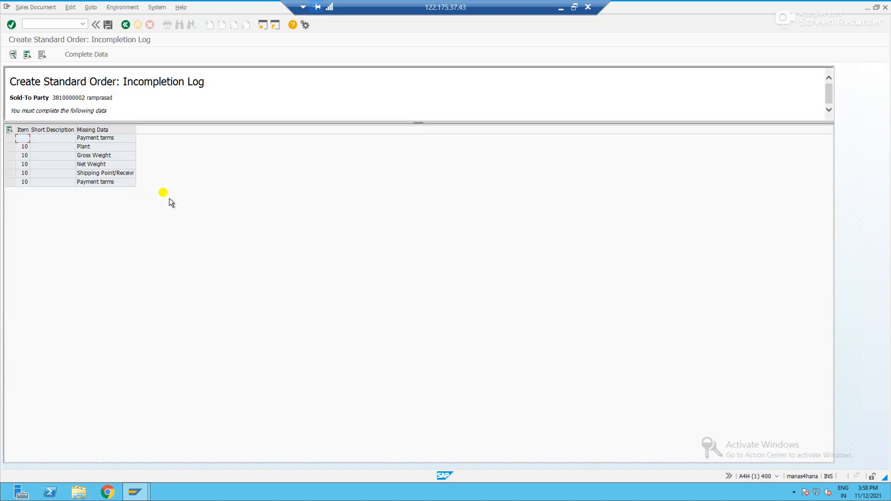
Step: Complete the missing header payment terms from the incompletion log with 0001
double_click(88, 138)
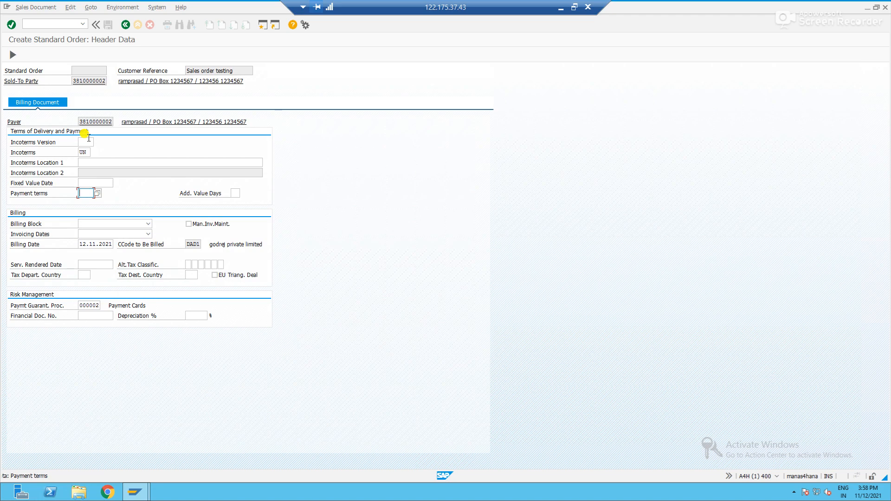
text(0001)
key(Return)
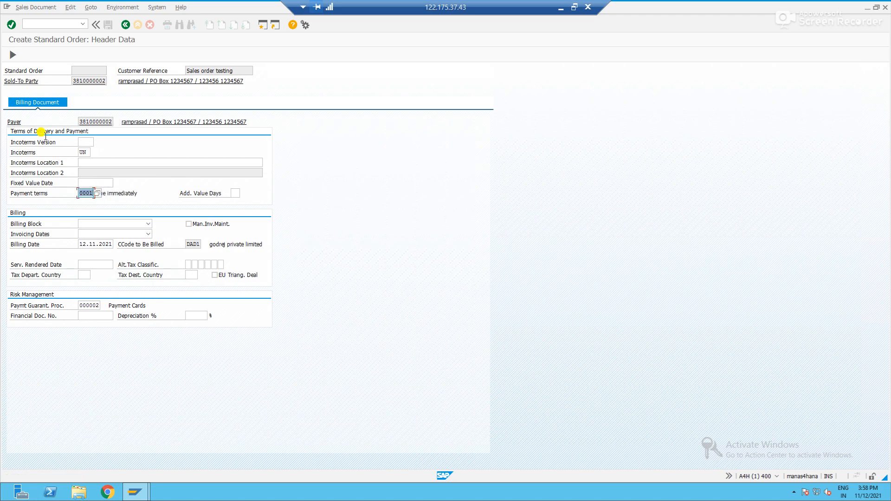
click(13, 54)
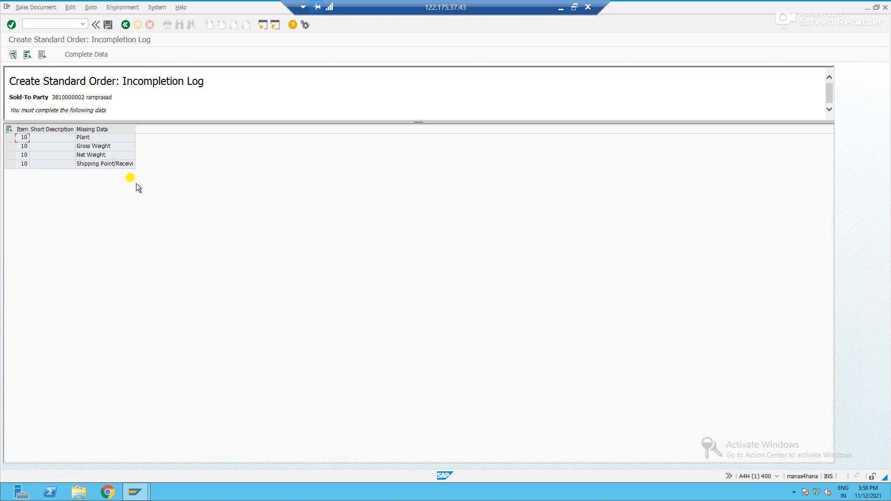
Step: Fill in item 10's missing shipping data with plant P1DA, storage location DAS1 and shipping point D1SP
double_click(93, 137)
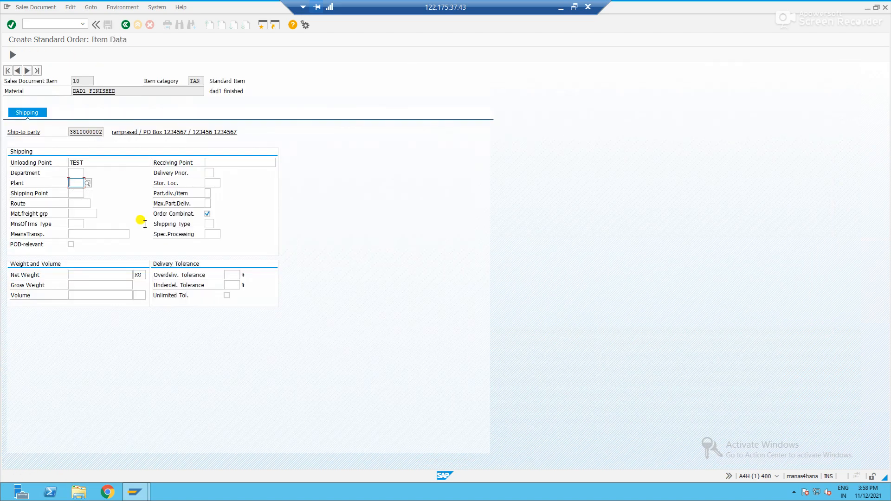
text(p1da)
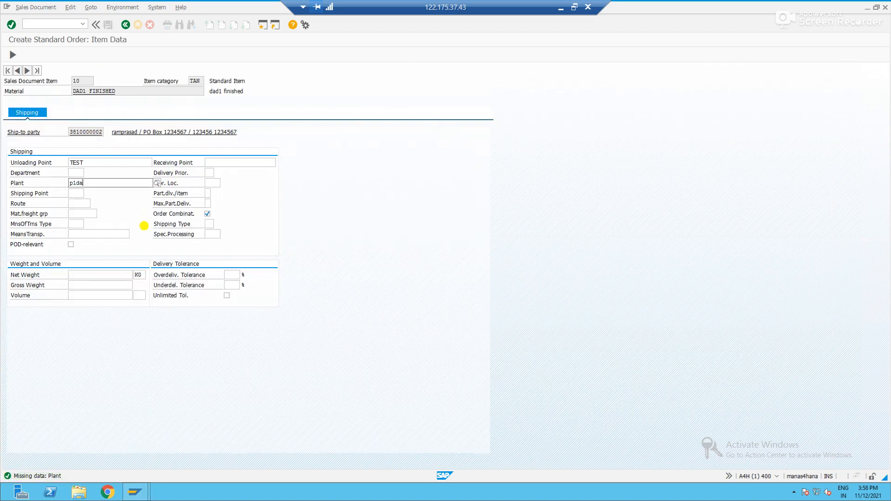
key(Return)
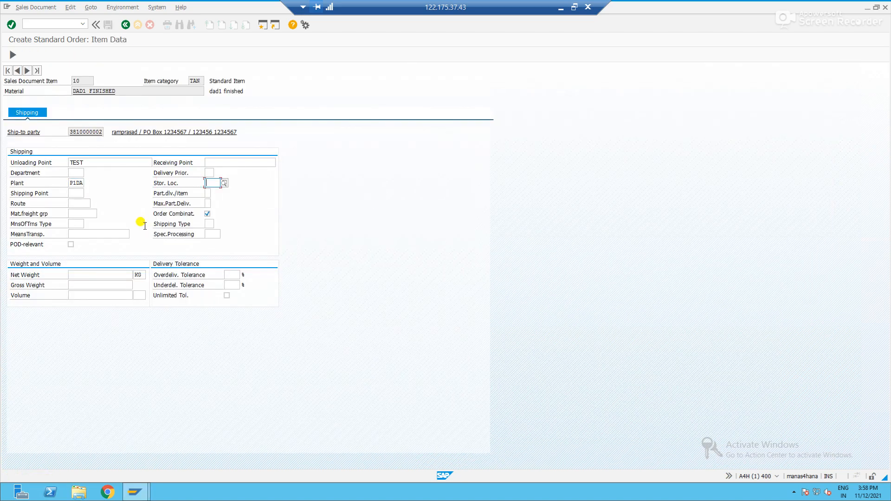
text(d)
key(Down)
key(Return)
key(Tab)
key(Down)
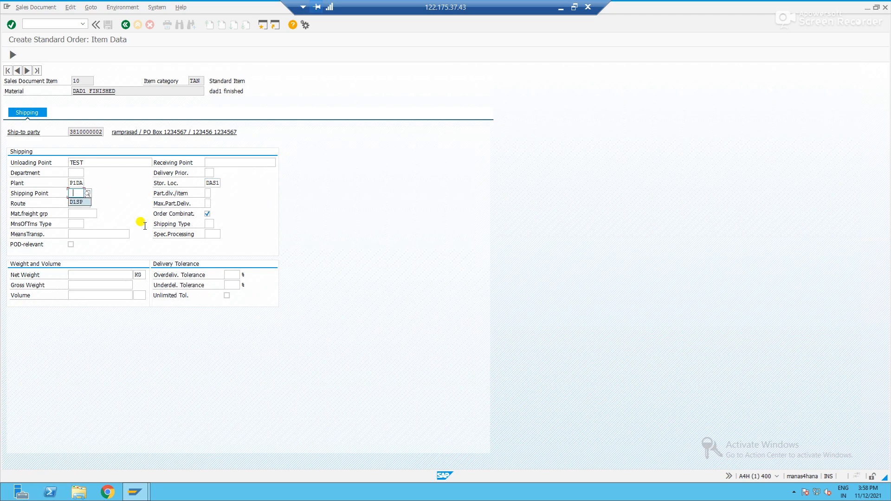
key(Return)
key(Return)
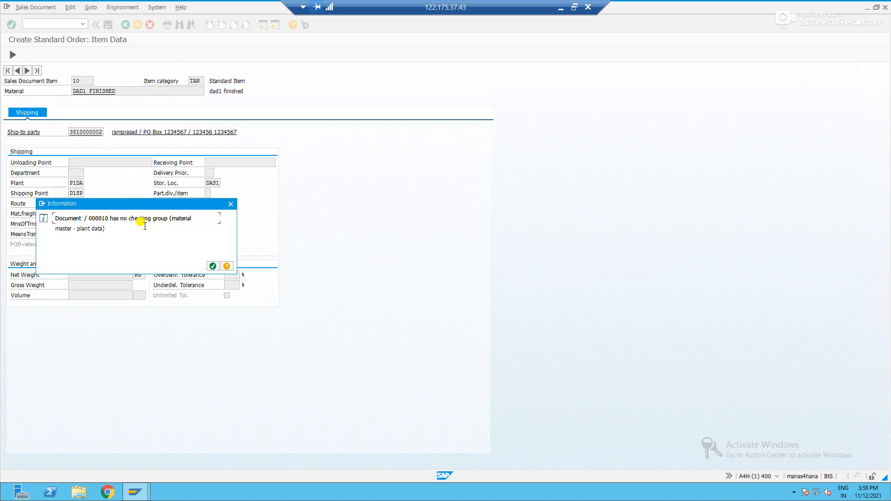
key(Return)
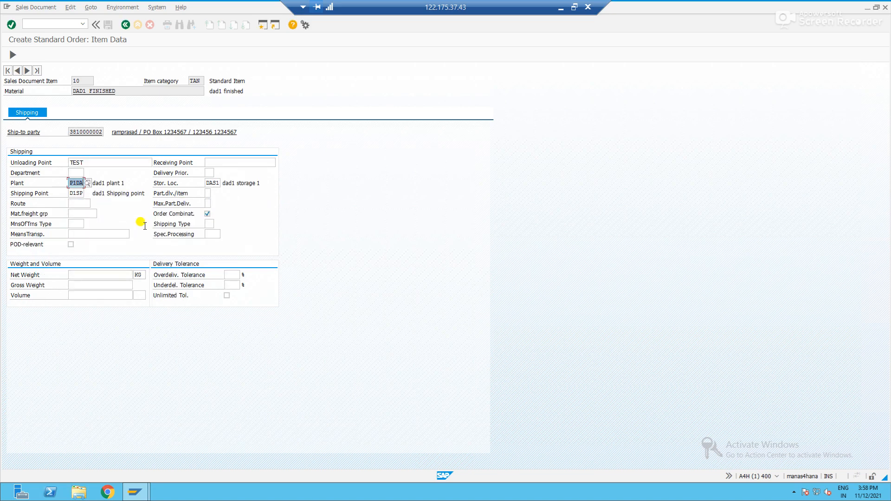
click(13, 56)
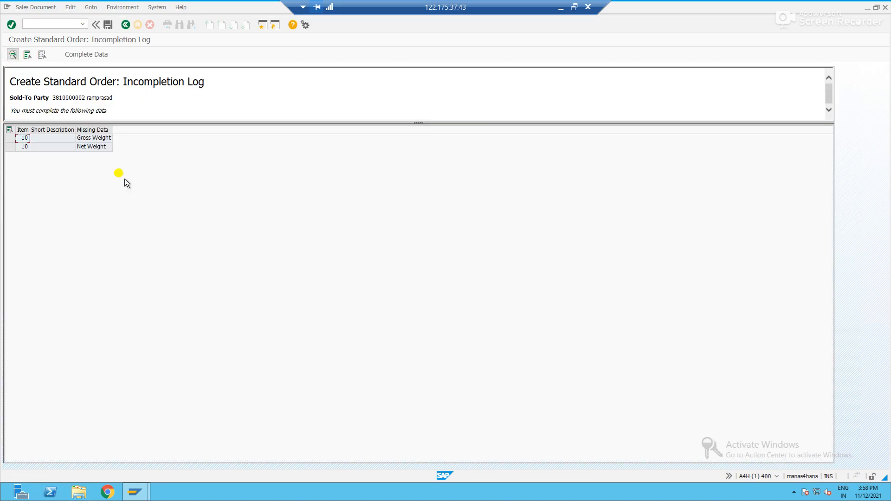
Step: Complete item 10's missing weights with a net weight of 1 KG and a gross weight of 1
double_click(104, 141)
click(101, 271)
text(1)
key(Tab)
click(105, 284)
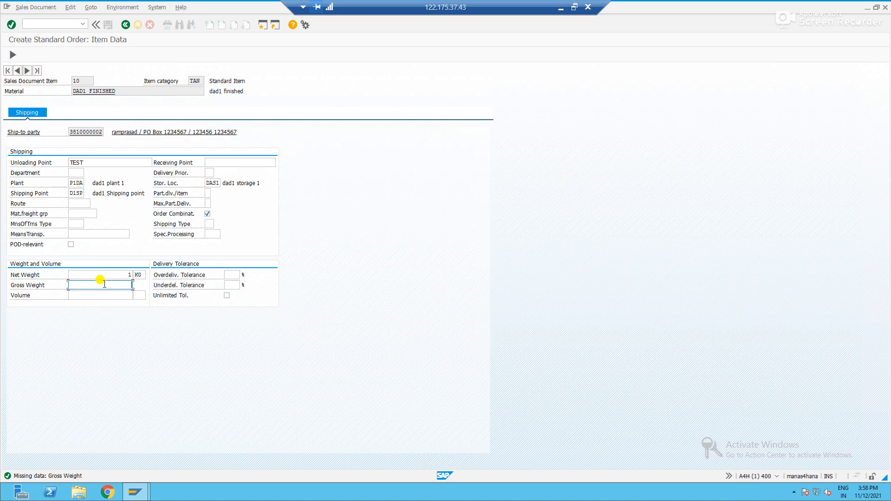
text(1)
key(Return)
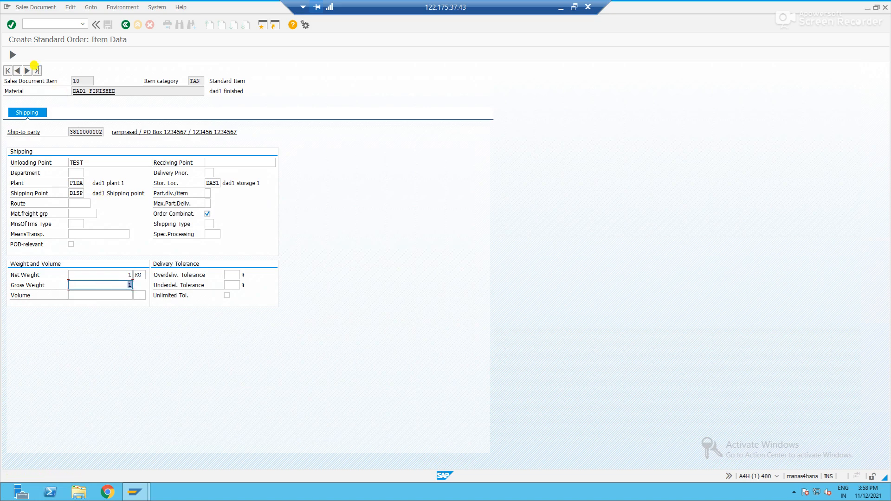
click(12, 55)
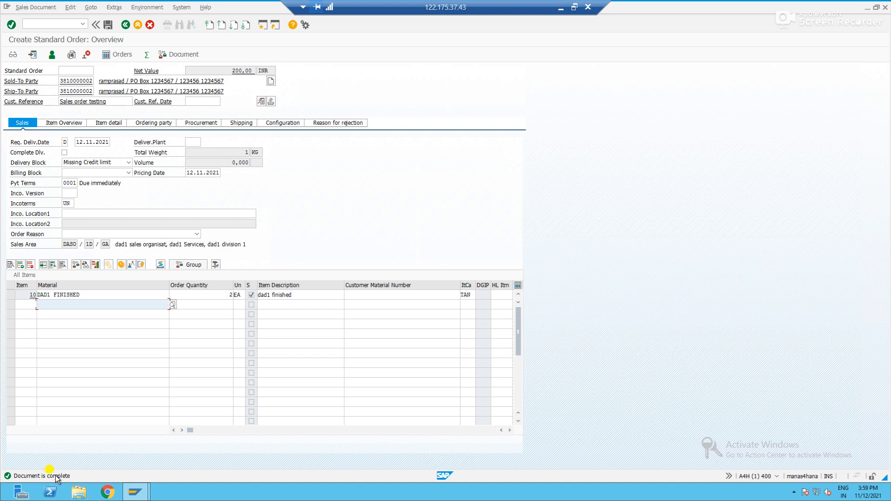
Step: Check the order's net value and examine the pricing conditions of item 10, including the PR00 price
drag(222, 72, 293, 73)
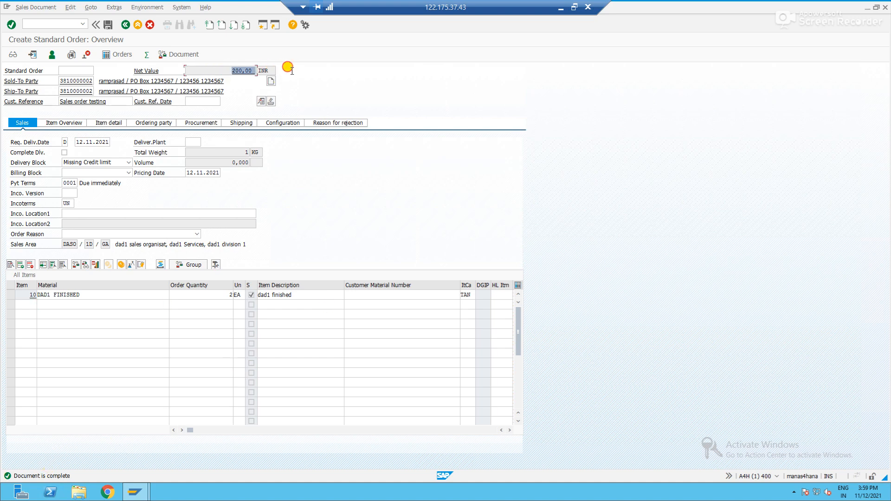
double_click(118, 296)
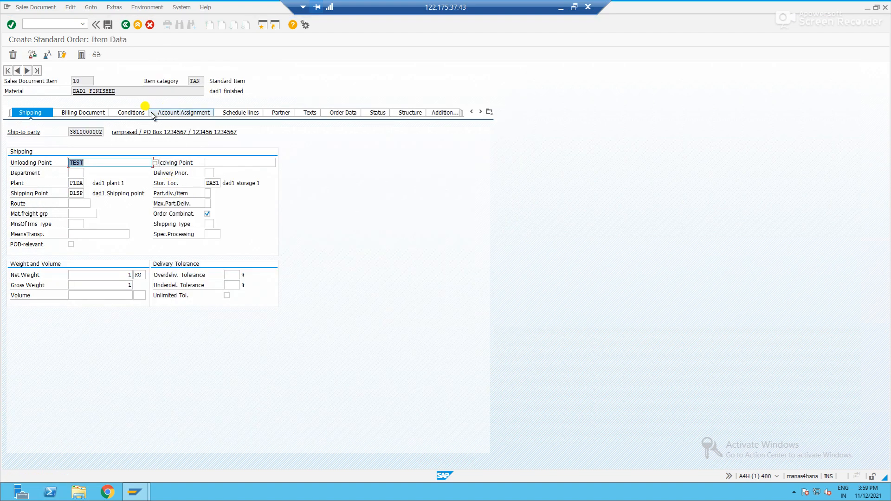
click(143, 112)
click(30, 194)
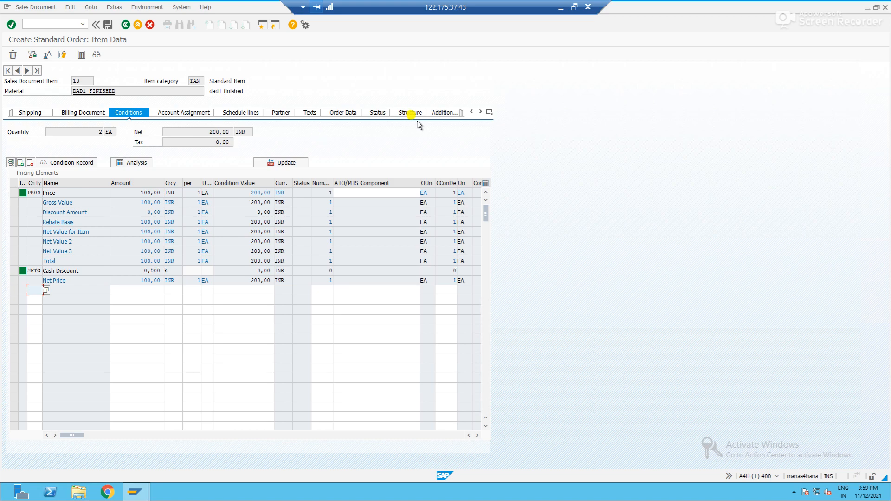
Step: Display the PR00 Customer/Material price record for DAD1 FINISHED with VK13 in a new session, and return to the order overview
key(ctrl+n)
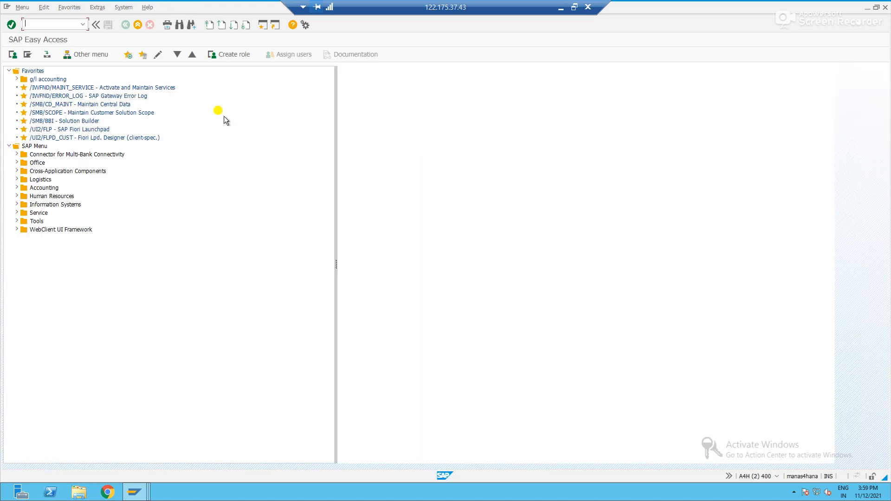
text(vk13)
key(Return)
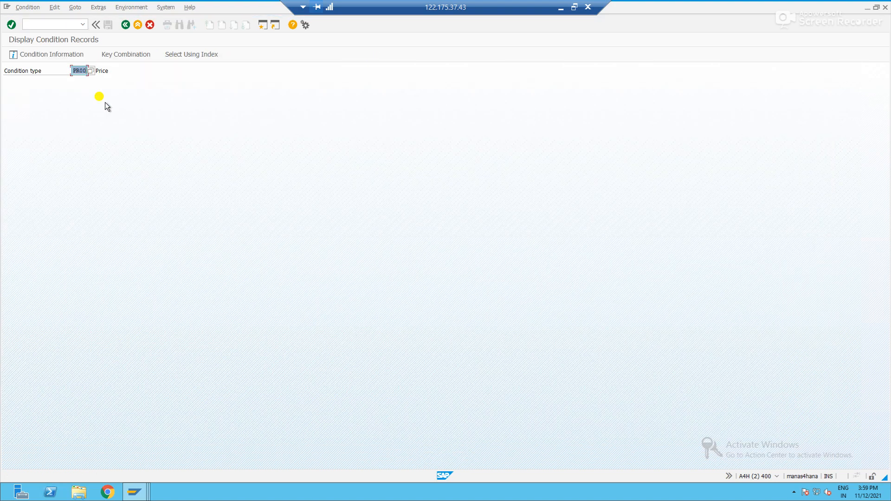
key(Return)
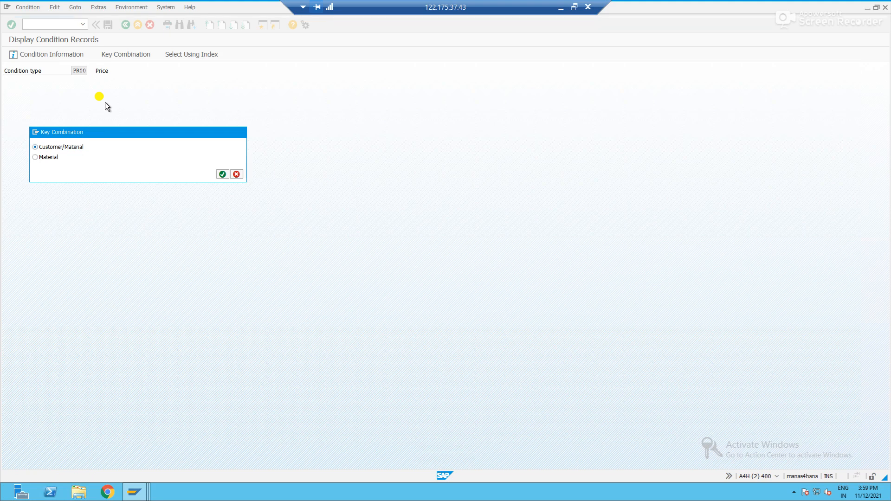
key(Return)
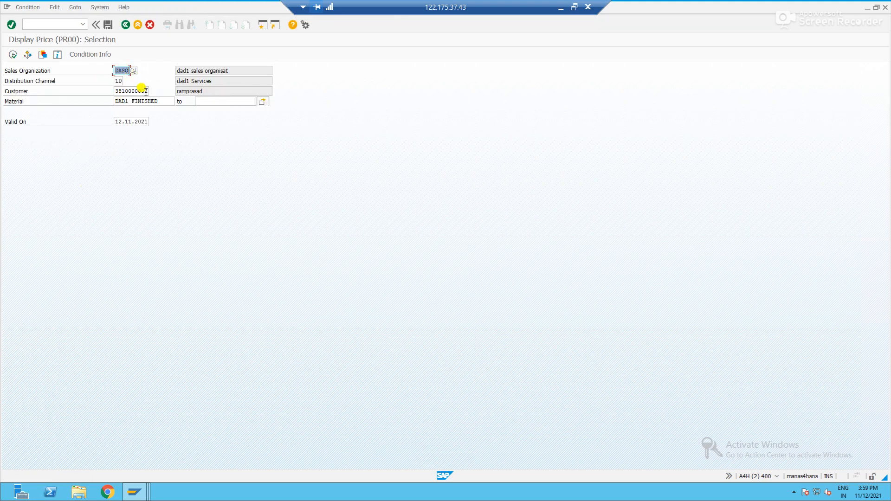
click(13, 55)
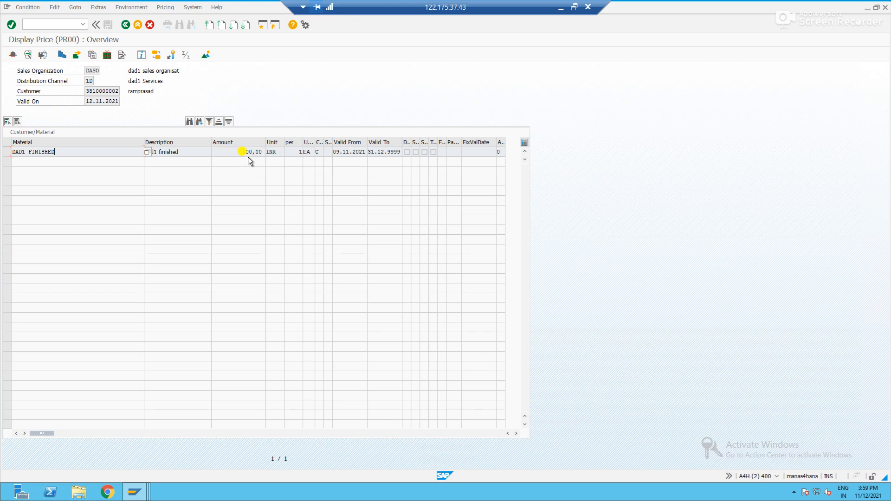
key(alt+Tab)
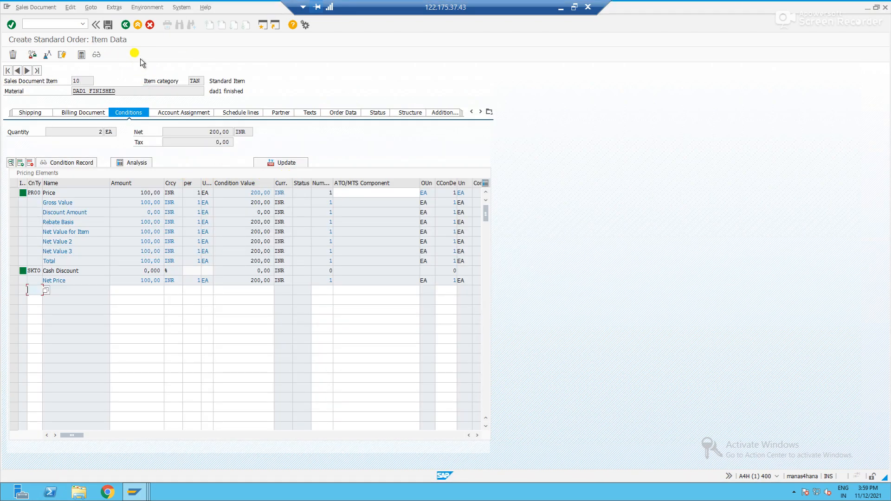
click(125, 24)
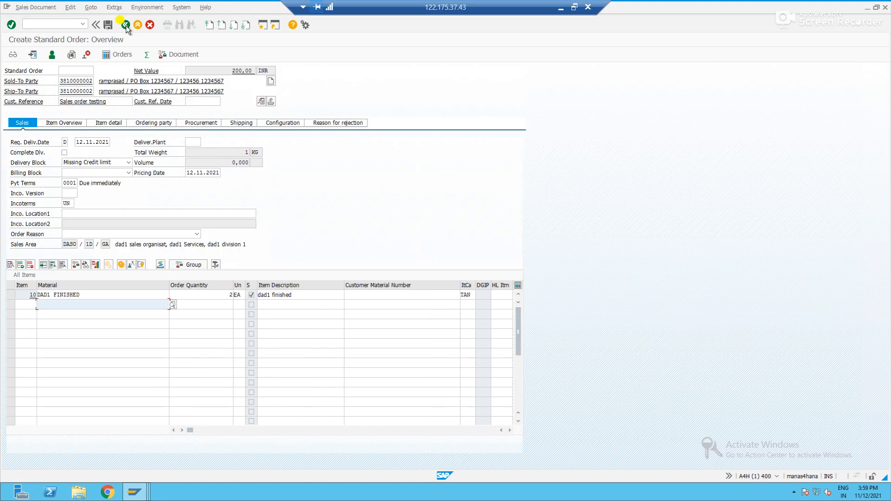
Step: Check the sales order for incomplete data and save it
click(68, 7)
click(81, 121)
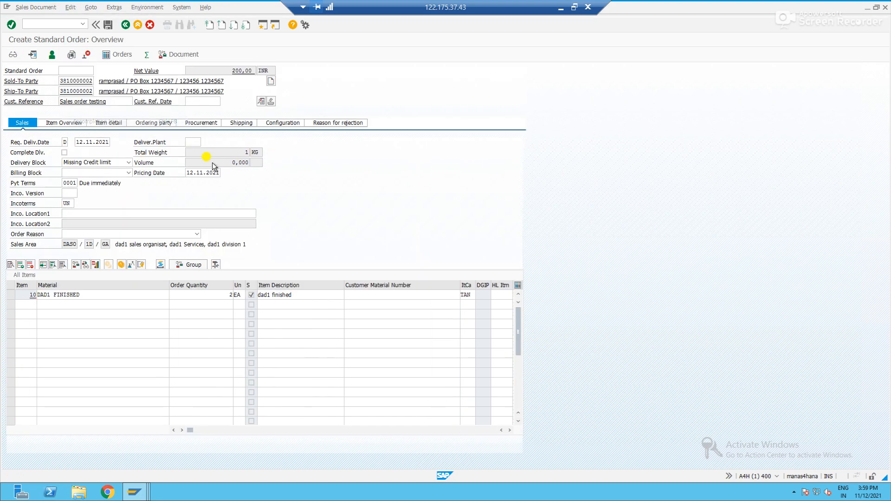
click(107, 25)
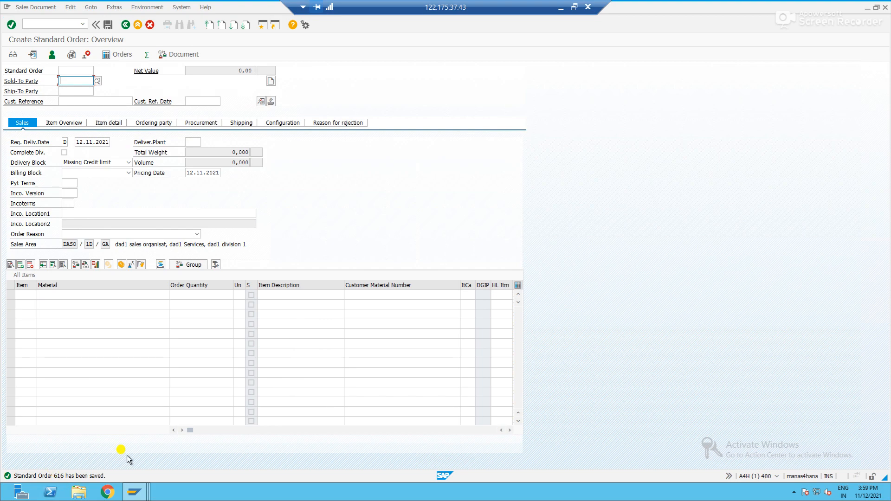
Step: Try to create an outbound delivery for the saved sales order from shipping point D1SP with transaction VL01N
click(60, 24)
text(/nvl01n)
key(Return)
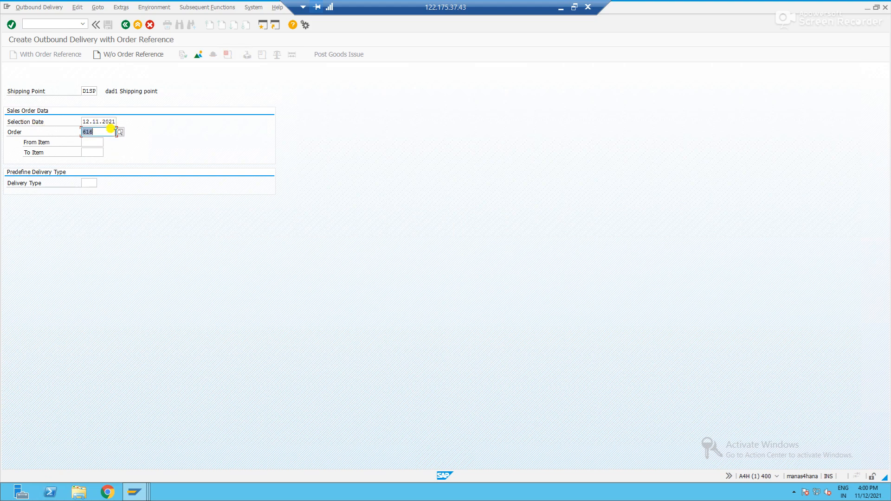
key(Return)
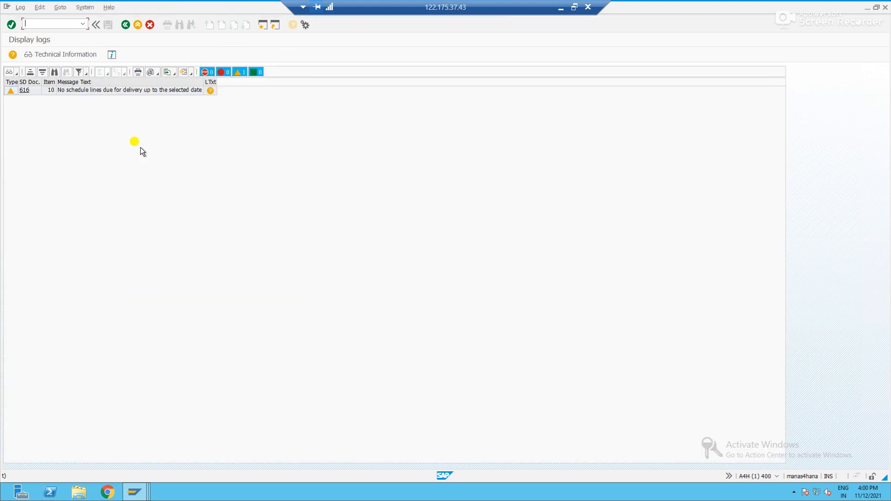
Step: Read the long text of the delivery log message for item 10, and close it
click(210, 91)
drag(58, 100, 38, 69)
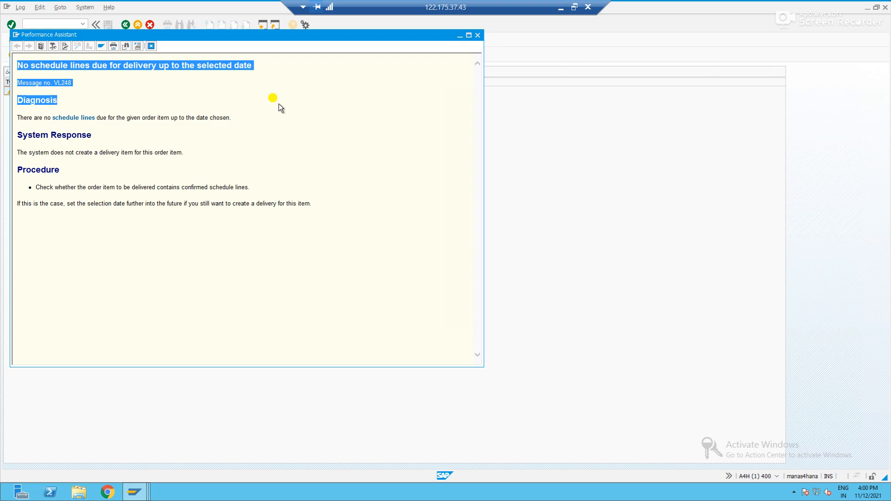
click(478, 35)
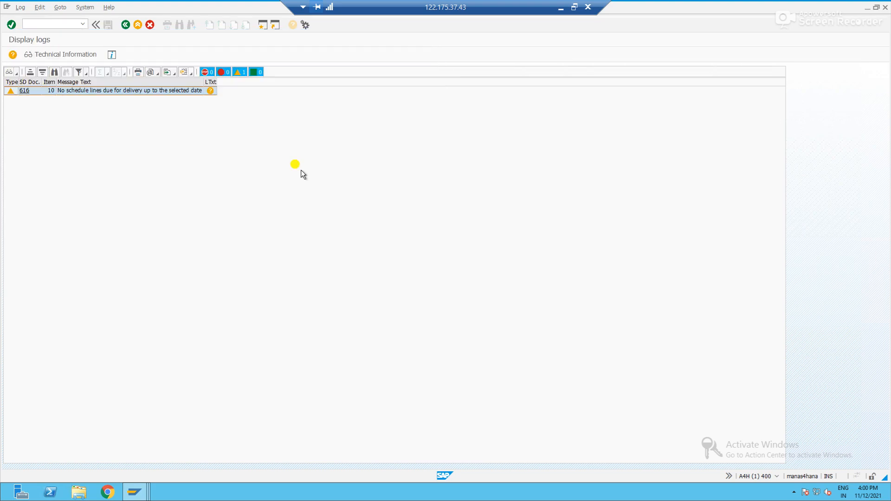
Step: Leave the delivery log and open the saved sales order for changes with transaction VA02
text(/n)
key(Return)
text(v)
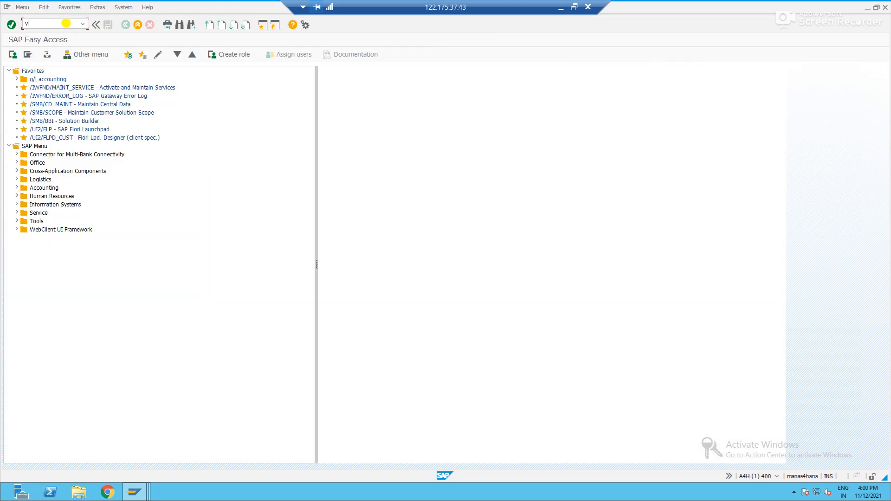
text(a02)
key(Return)
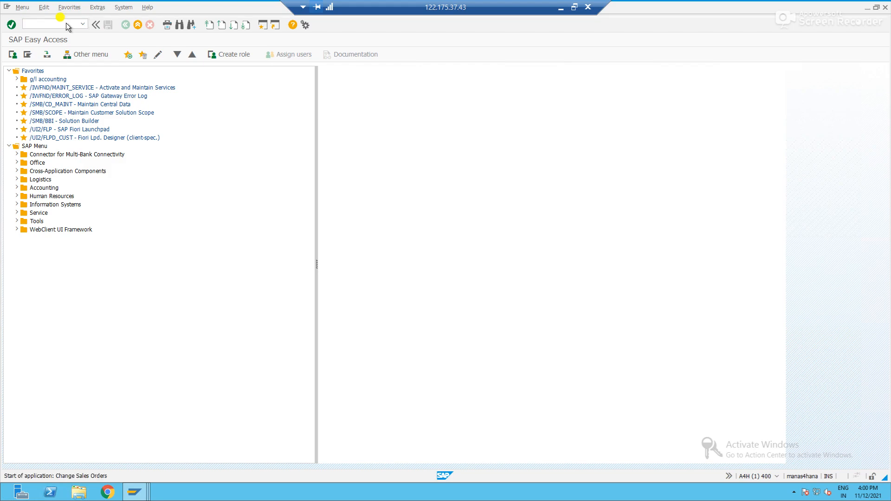
key(Return)
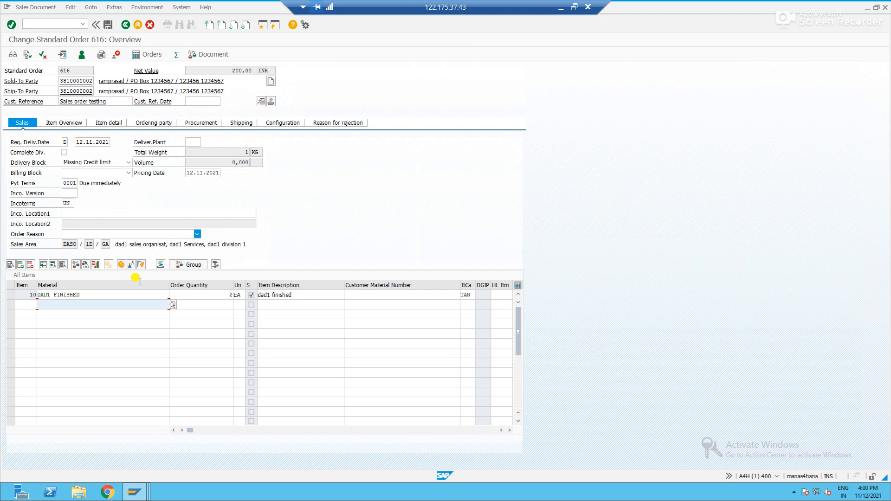
Step: Set the schedule line category of item 10 to CN and save the sales order
double_click(92, 295)
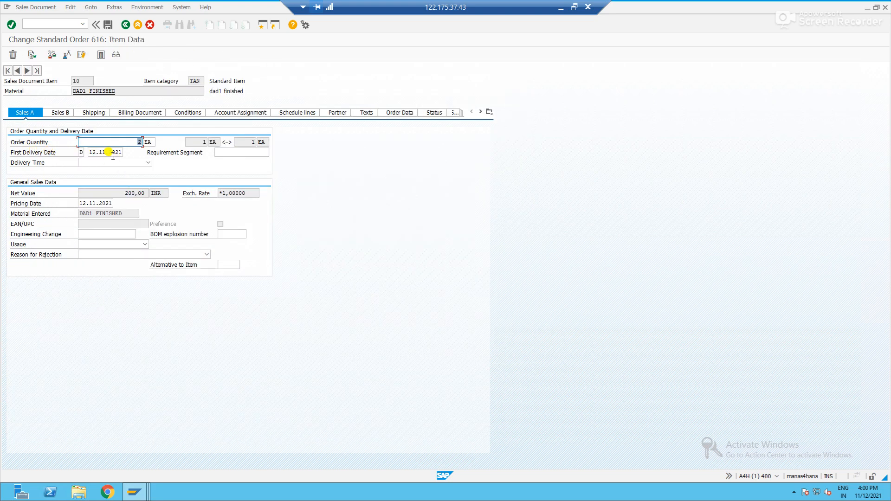
click(124, 25)
double_click(223, 296)
click(290, 114)
click(350, 192)
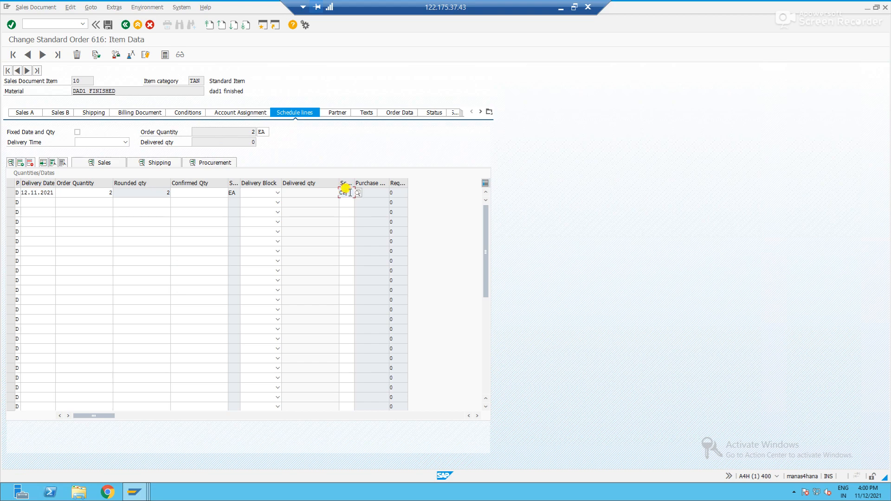
key(BackSpace)
key(BackSpace)
text(CN)
key(Return)
key(Return)
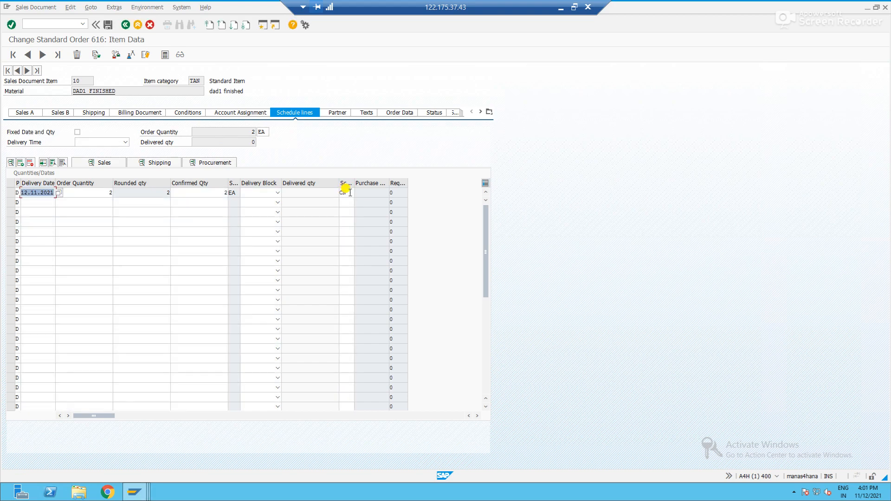
click(126, 24)
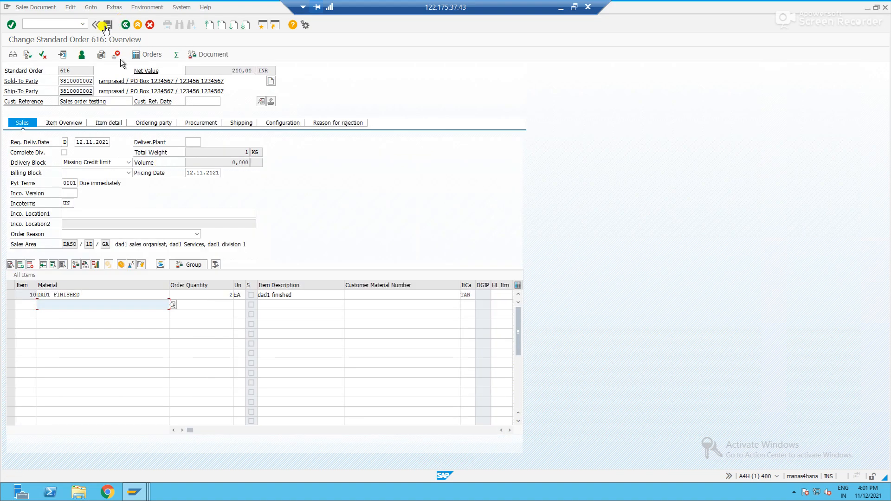
click(108, 26)
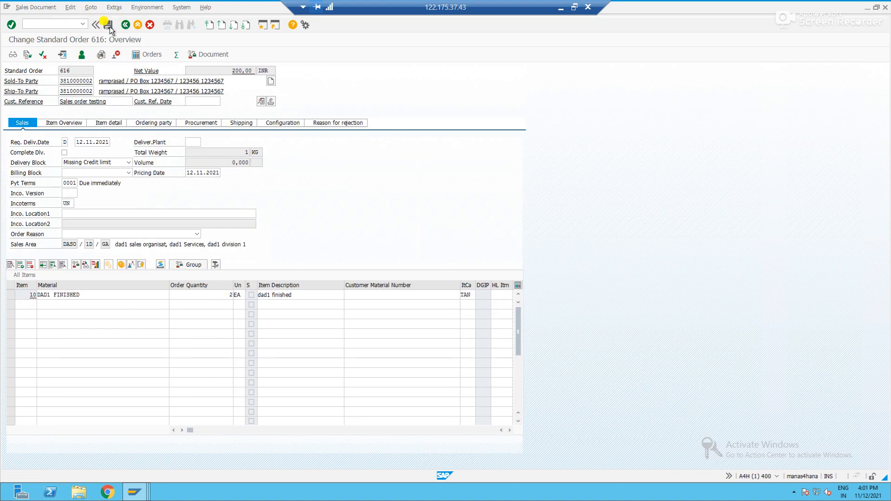
Step: Create an outbound delivery for the sales order with VL01N, using shipping point D1SP and selection date 12.11.2021
click(53, 23)
text(/n)
key(Return)
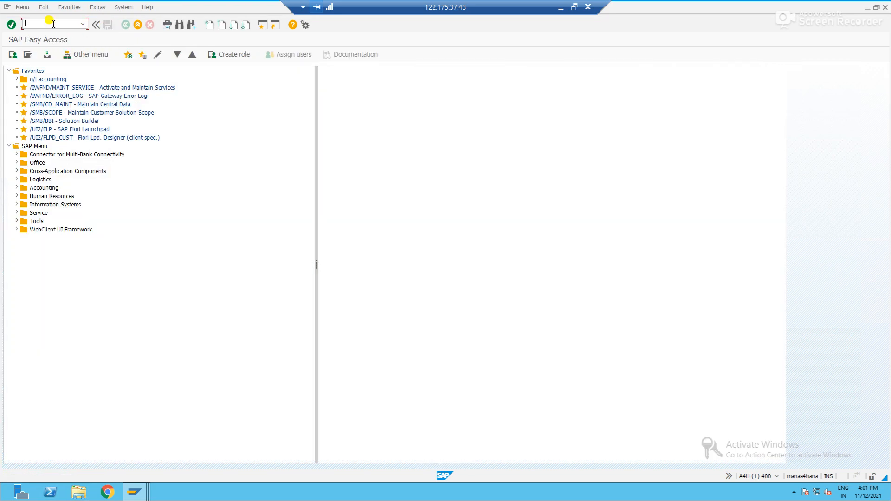
text(vl01n)
key(Return)
key(Return)
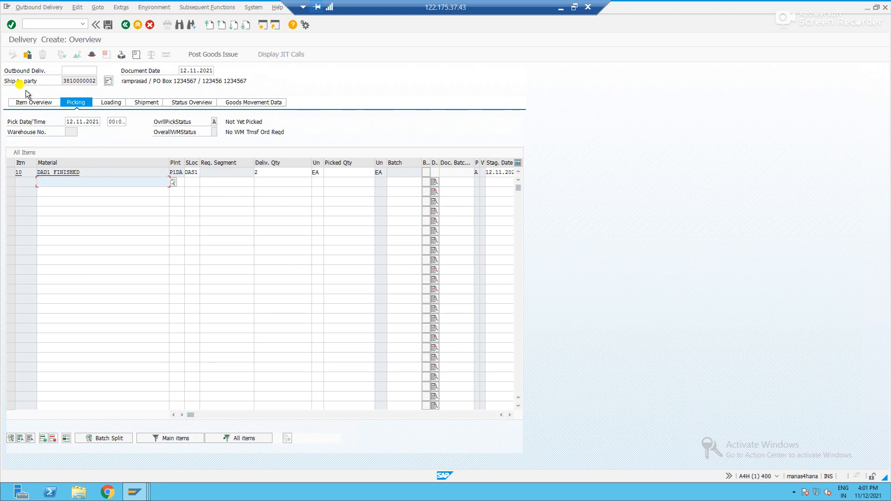
Step: Set the picked quantity of DAD1 FINISHED to 2 and post the goods issue for the delivery
click(30, 104)
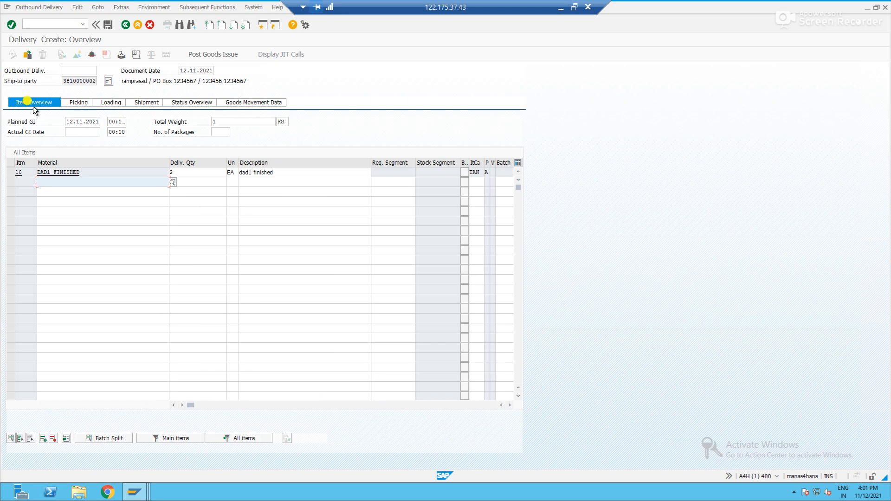
click(74, 105)
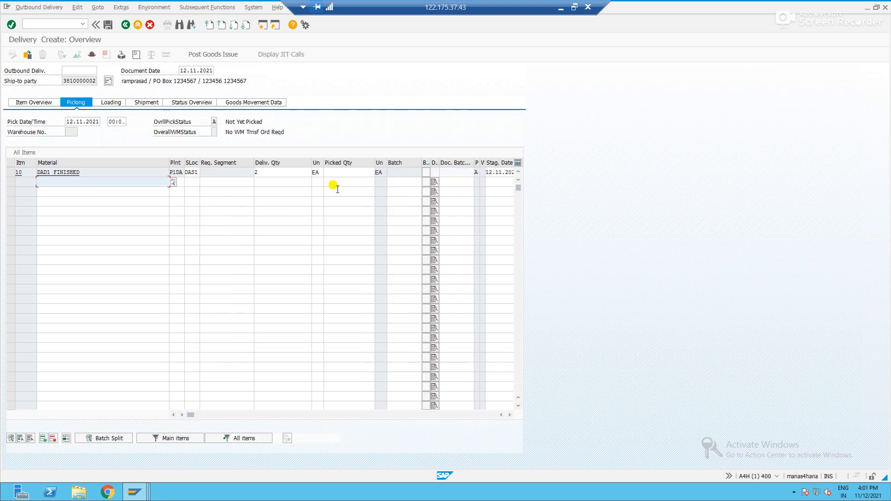
click(335, 173)
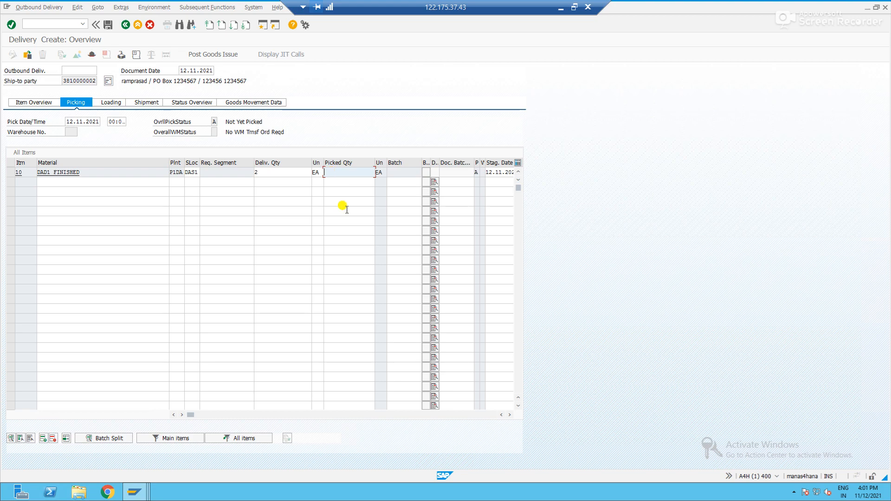
key(Return)
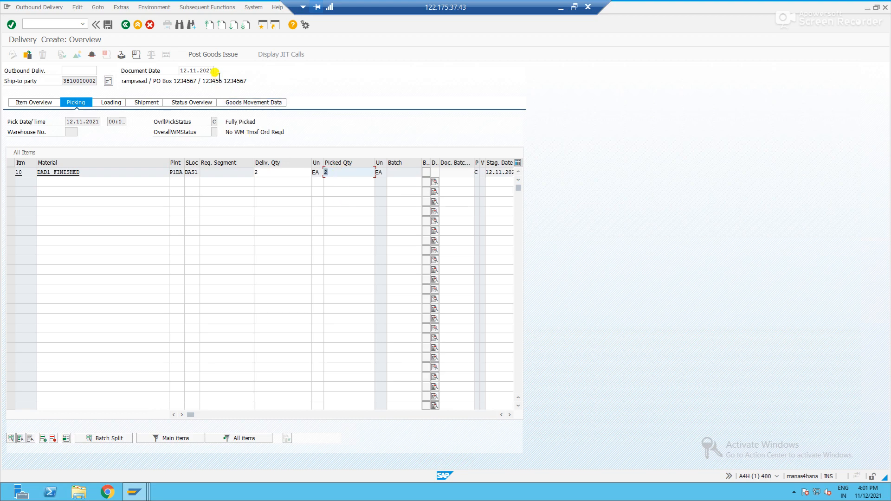
click(209, 55)
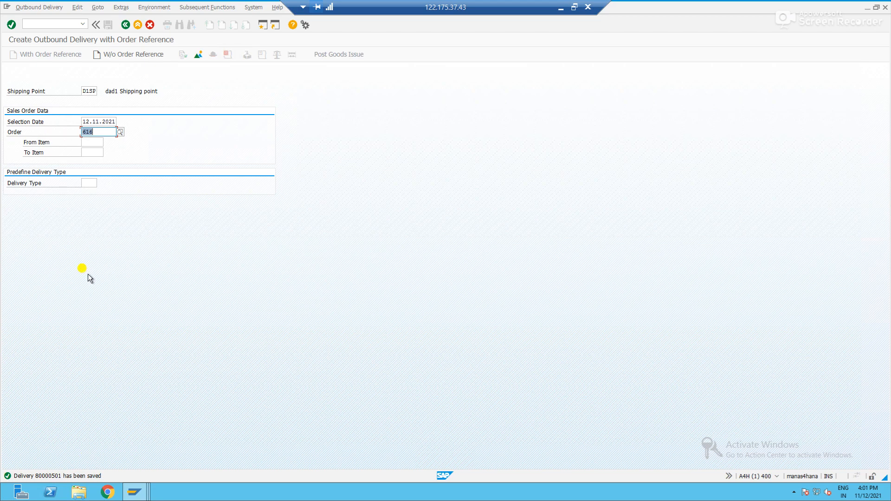
Step: Display the document flow of the sales order with transaction VA03
click(50, 23)
text(/n)
key(Return)
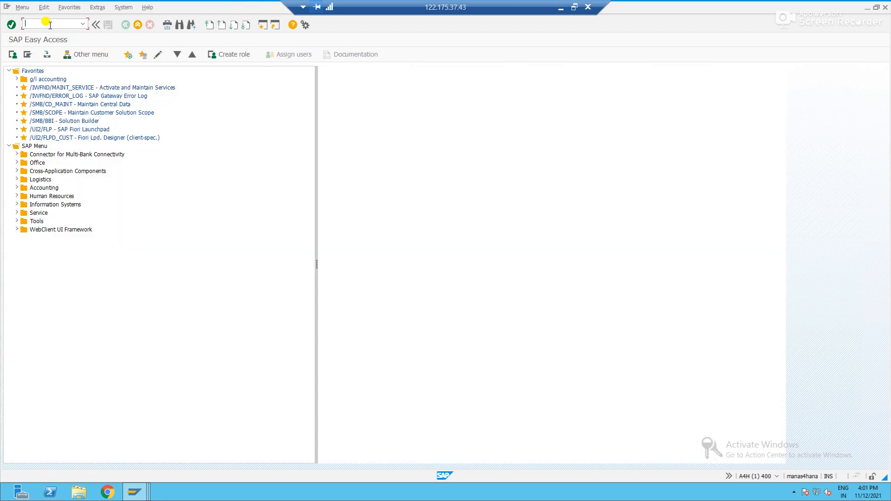
text(va03)
key(Return)
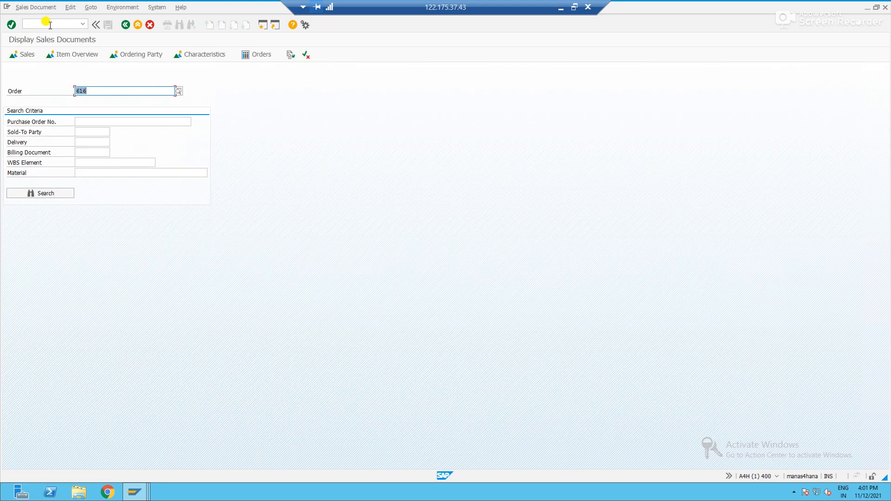
click(290, 57)
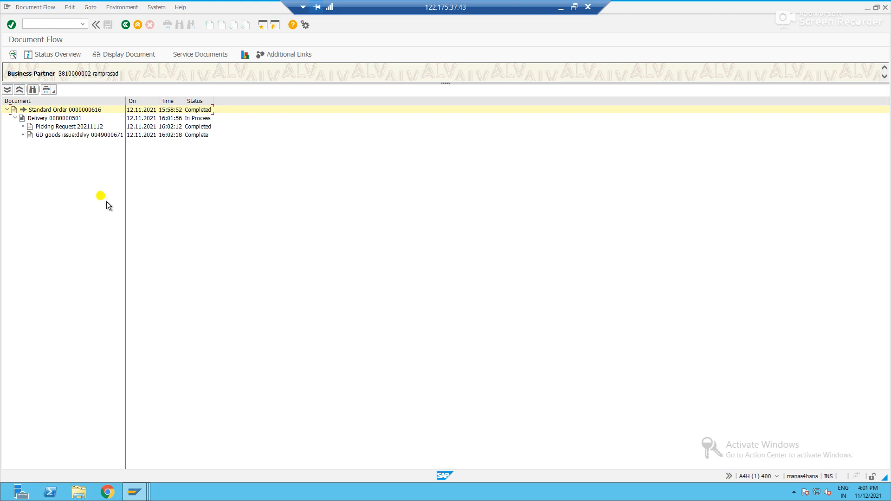
Step: Display the goods issue's material document, examine the postings in its accounting document, and return to the document flow
click(81, 127)
click(85, 136)
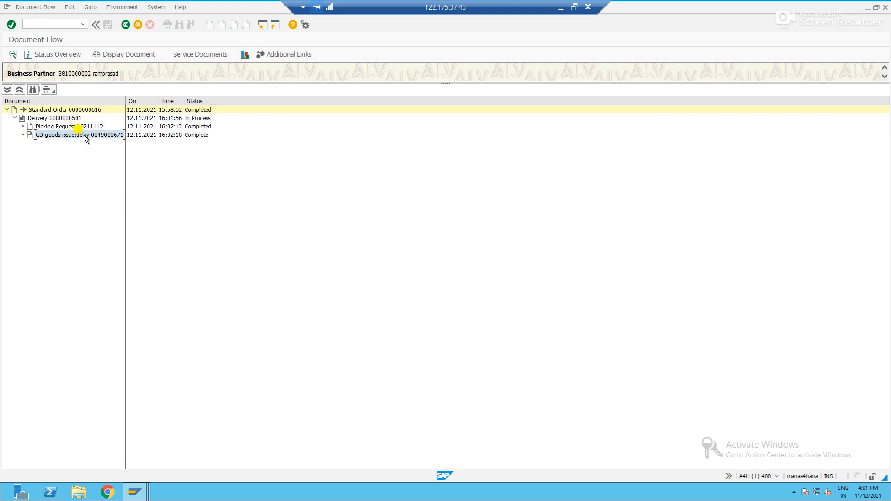
click(122, 54)
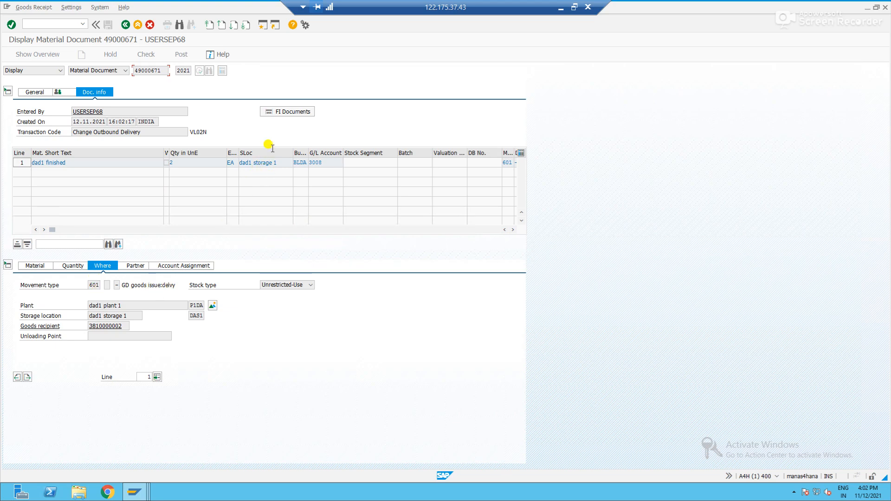
click(277, 114)
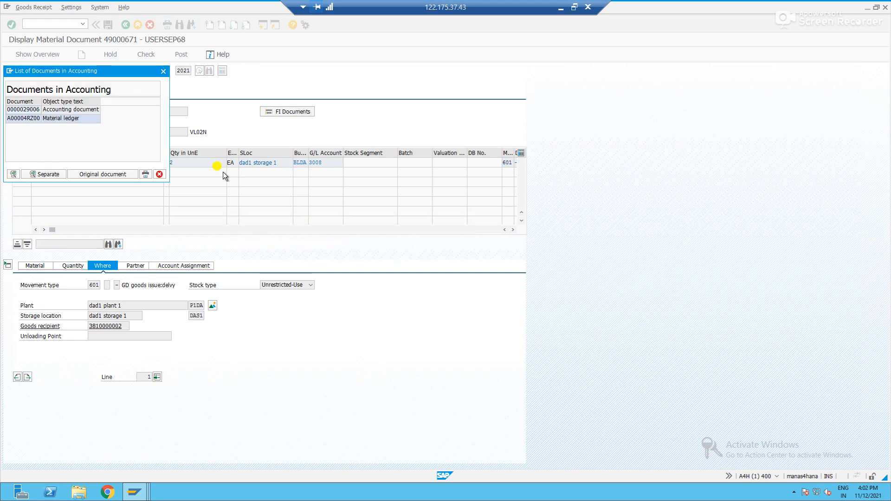
double_click(83, 109)
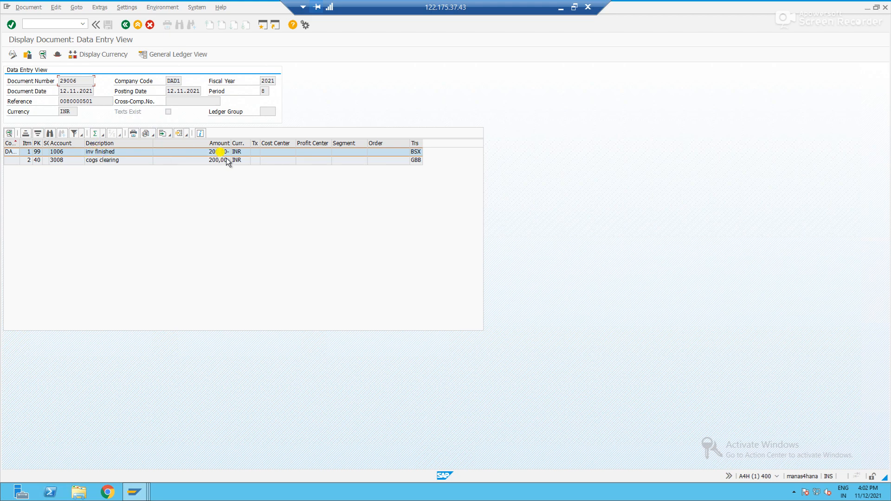
click(105, 162)
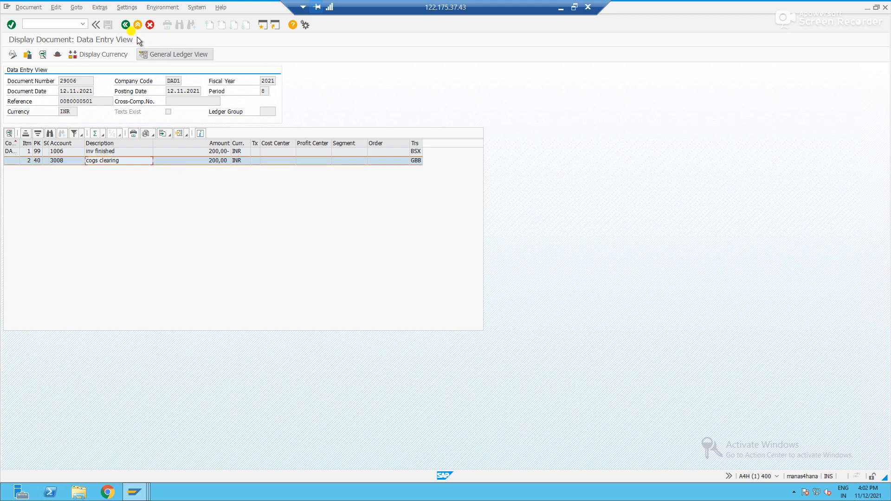
click(126, 25)
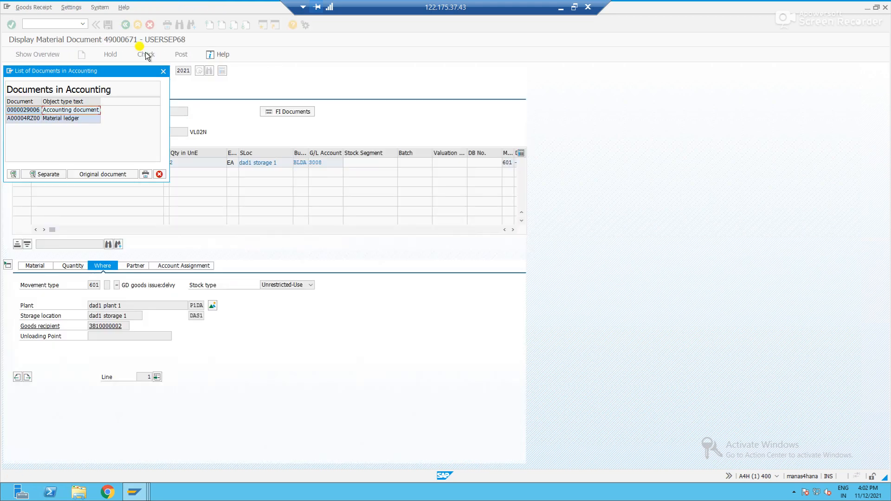
click(166, 69)
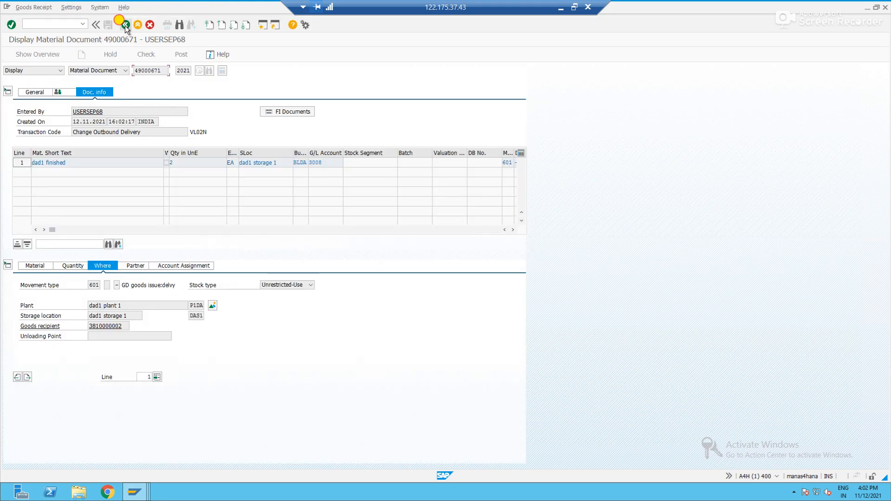
click(125, 24)
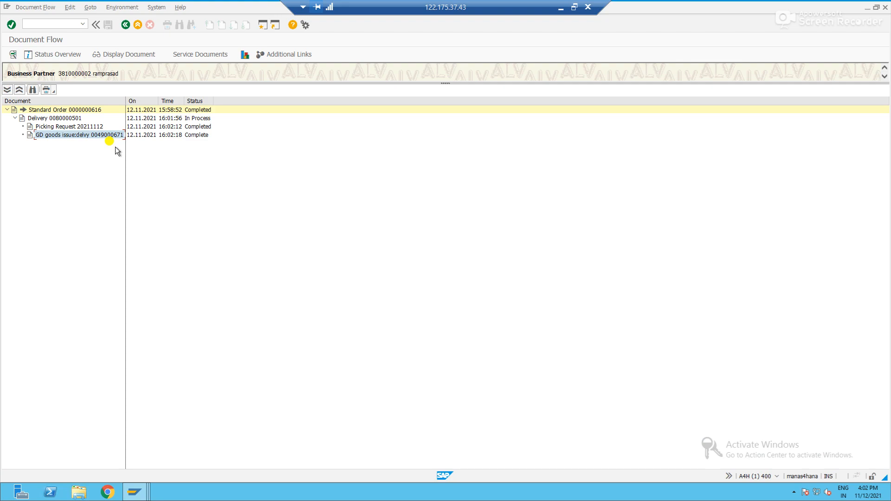
Step: Leave the order's document flow and try to bill the outbound delivery with transaction VF01
click(55, 118)
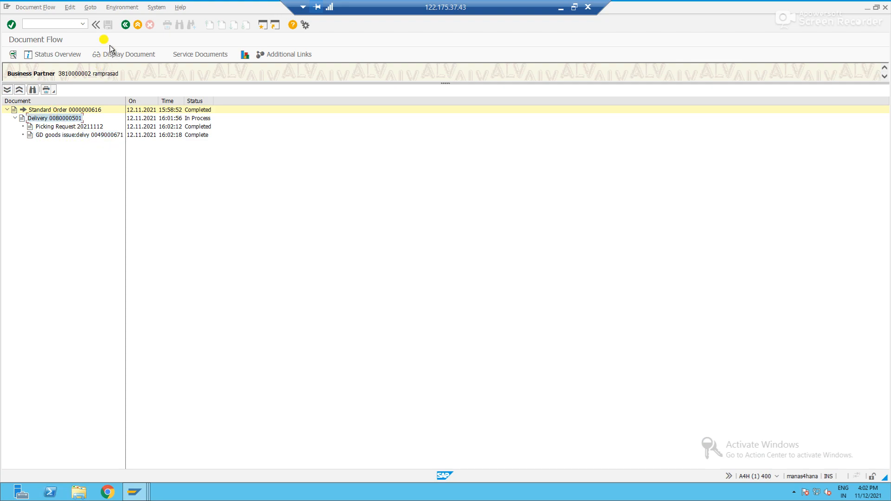
click(125, 25)
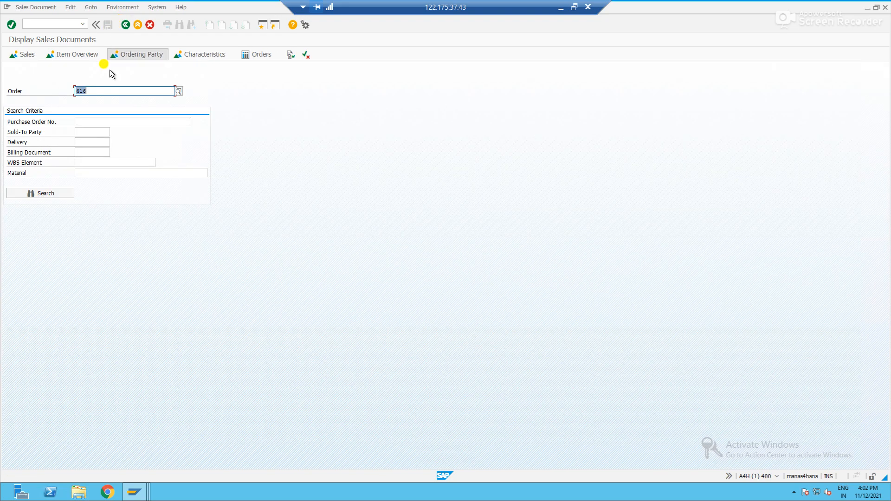
click(125, 24)
text(vf01)
key(Return)
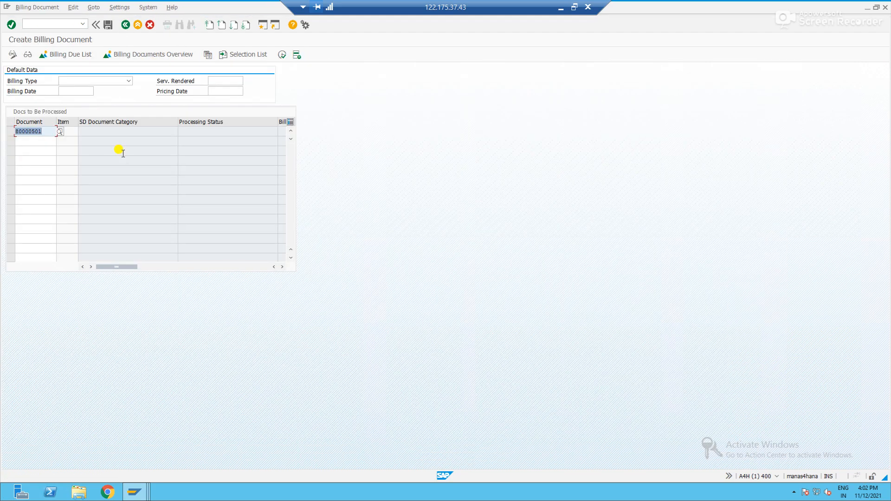
click(283, 55)
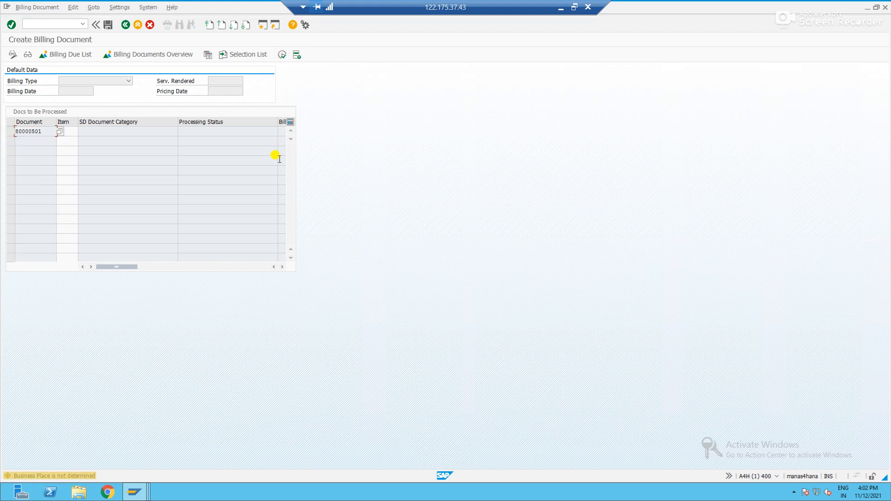
Step: Display the long text of the billing message about the business place, examine its message number, and close it
double_click(46, 478)
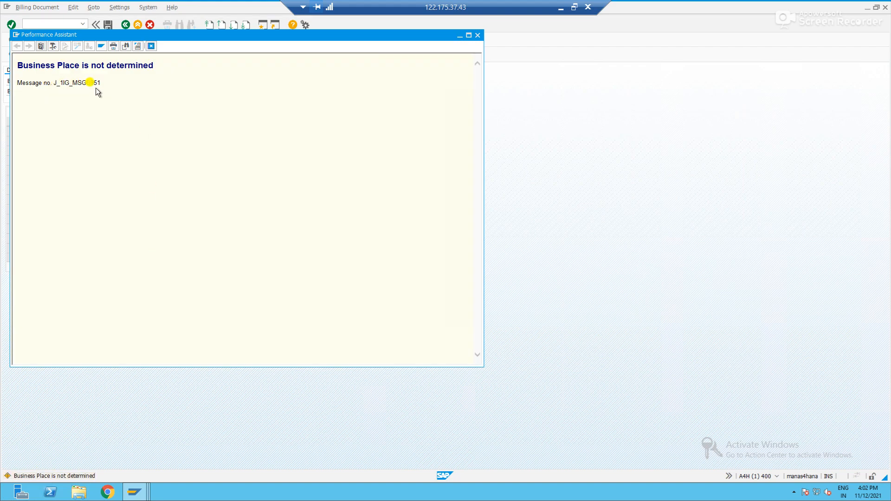
drag(95, 84, 8, 68)
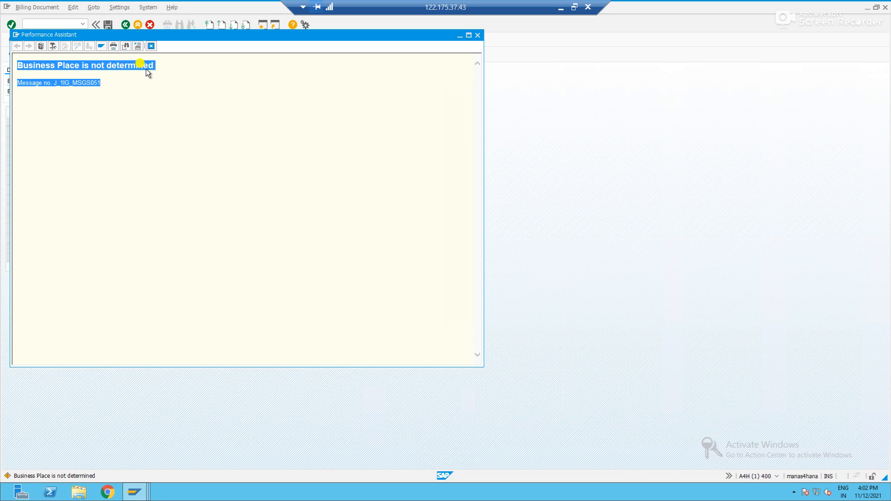
click(478, 36)
Step: Open the SAP Reference IMG through transaction SPRO and locate the Define Business Places activity by searching for "business place"
click(43, 23)
text(/n)
key(Return)
text(spro)
key(Return)
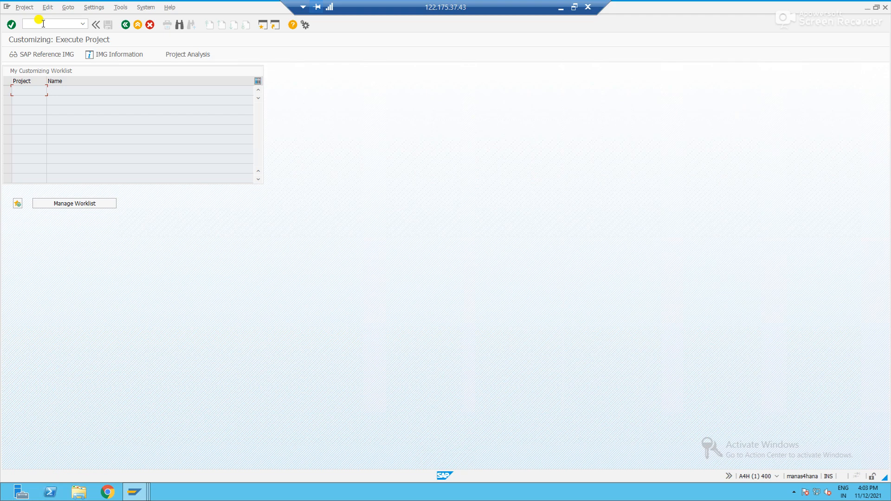
click(42, 57)
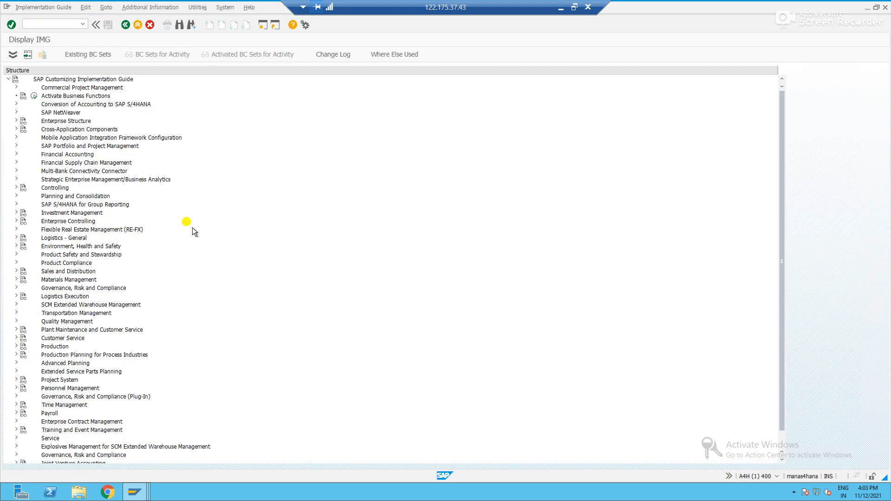
key(ctrl+f)
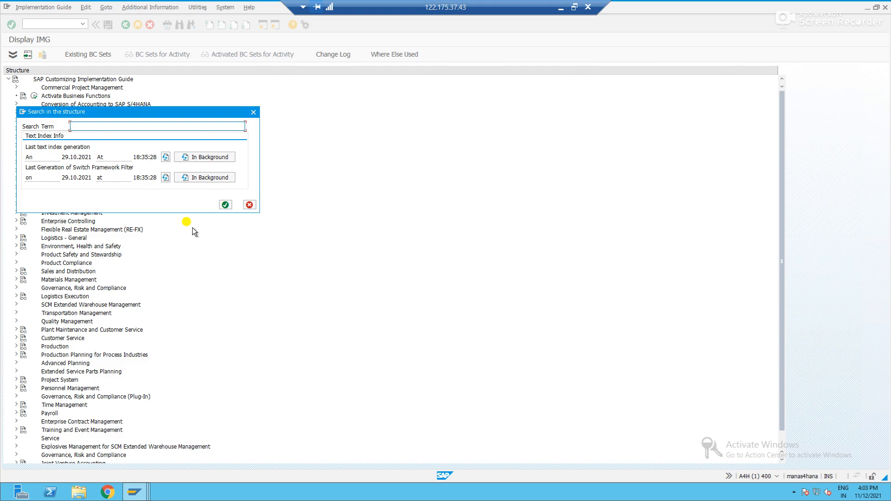
text(business place)
key(Return)
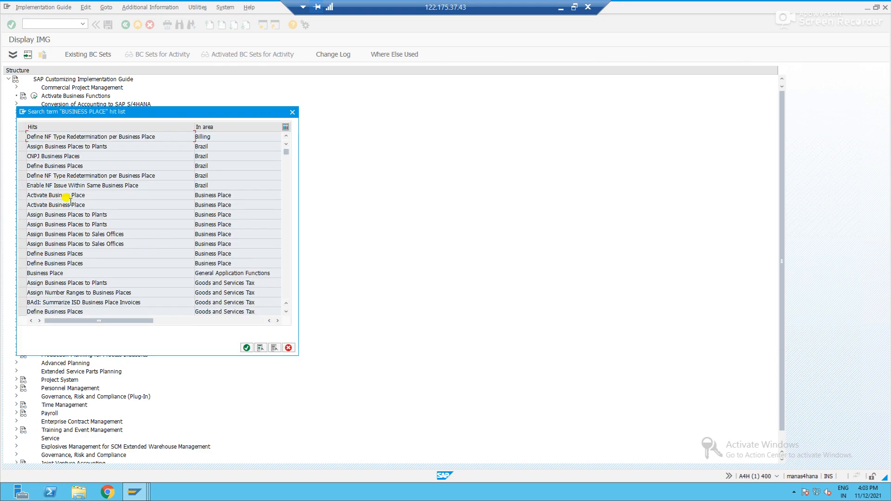
double_click(53, 254)
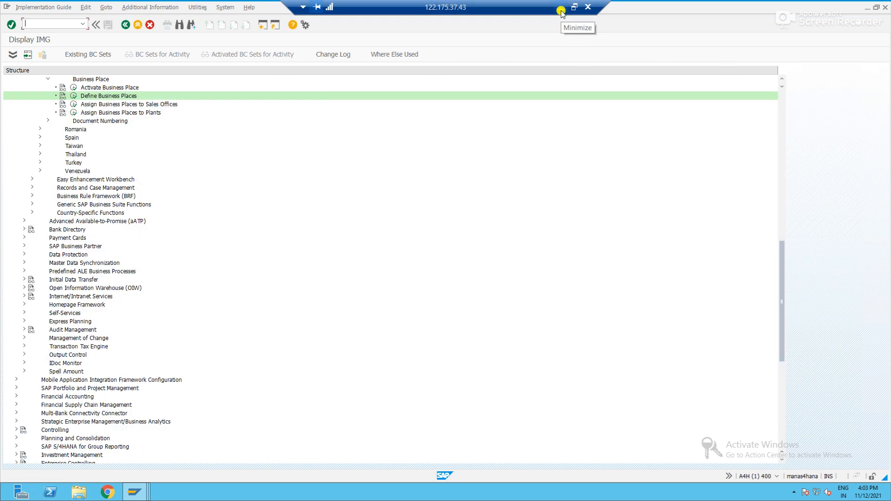
Step: Add a new business place BLDA named "blda business place" for company code DAD1
click(74, 96)
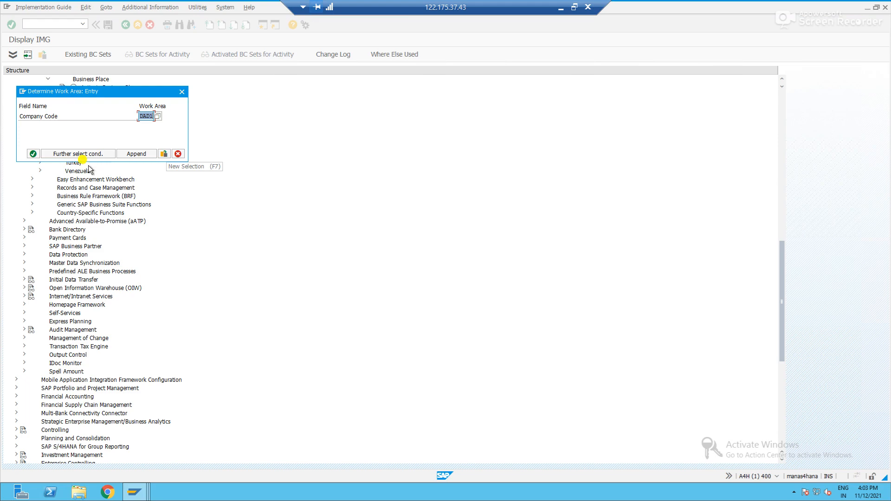
click(33, 154)
click(61, 52)
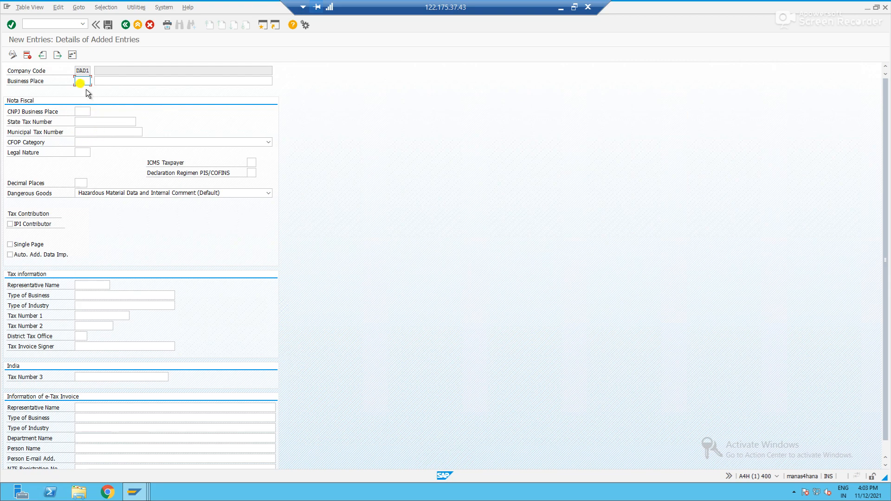
click(79, 80)
key(Down)
key(Return)
key(Down)
key(Down)
key(Return)
key(Return)
click(110, 24)
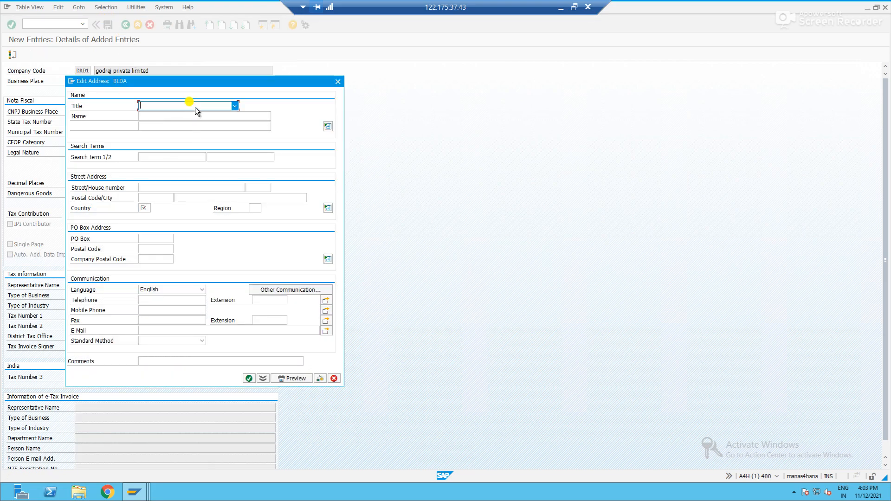
Step: Complete the business place's address with title Company, country IN and region 01, and save it in the fi-sd customizing request
click(195, 108)
click(182, 114)
click(145, 208)
text(in)
key(Tab)
key(Down)
key(Return)
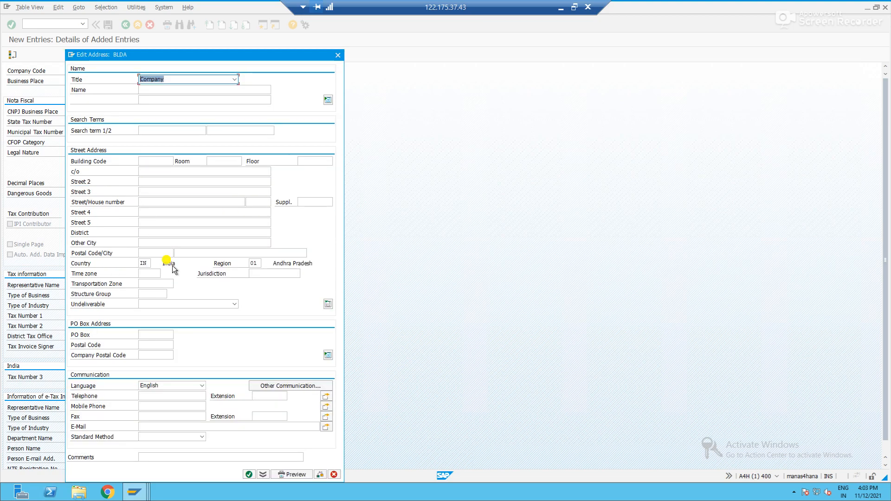
click(248, 474)
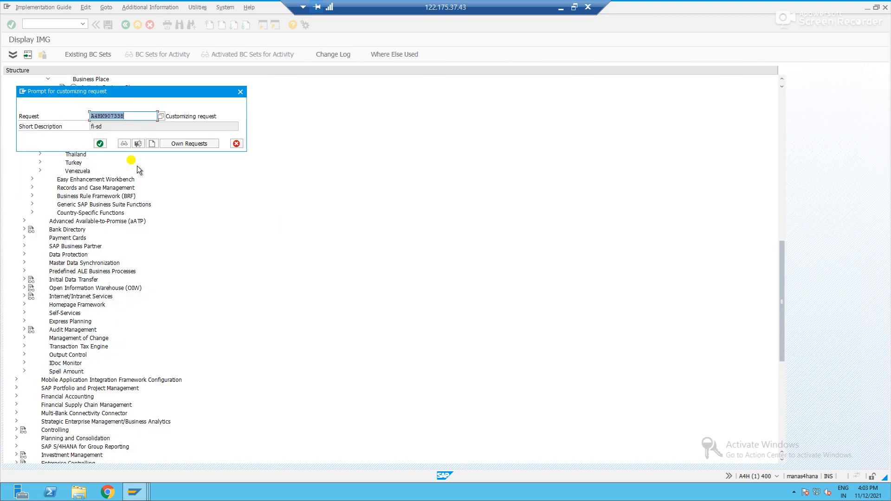
click(100, 143)
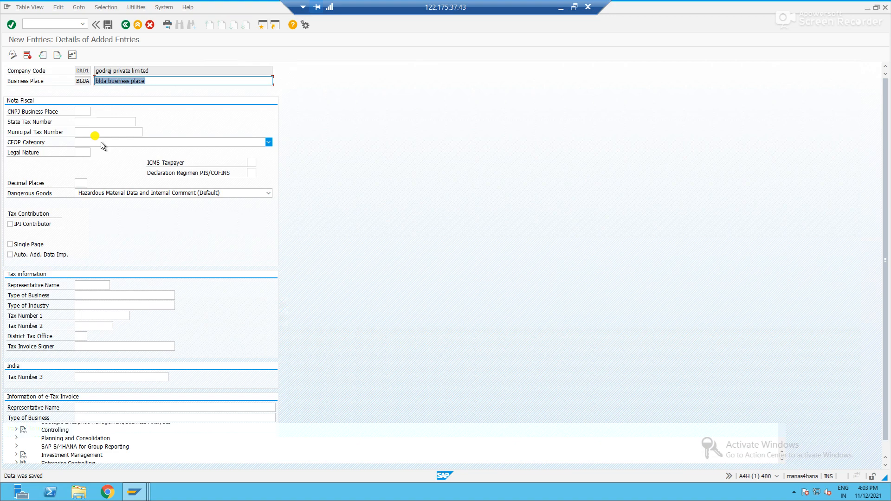
click(126, 24)
click(126, 25)
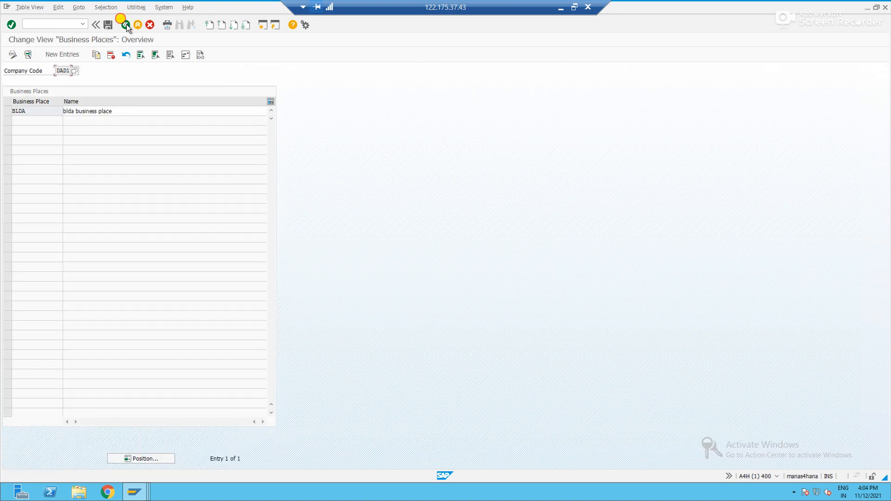
click(126, 24)
Step: Assign business place BLDA to plant P1DA and save the assignment in the fi-sd customizing request
click(72, 114)
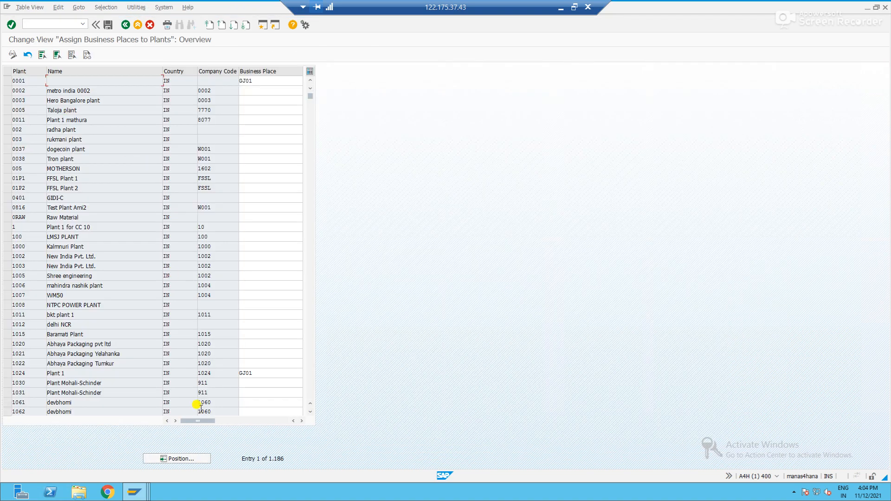
click(191, 459)
text(p1da)
key(Return)
click(259, 81)
text(b1da)
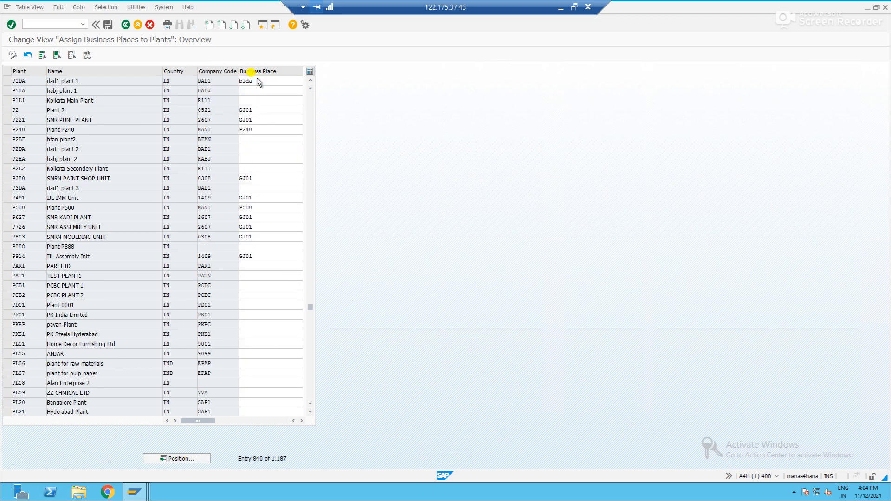
click(108, 25)
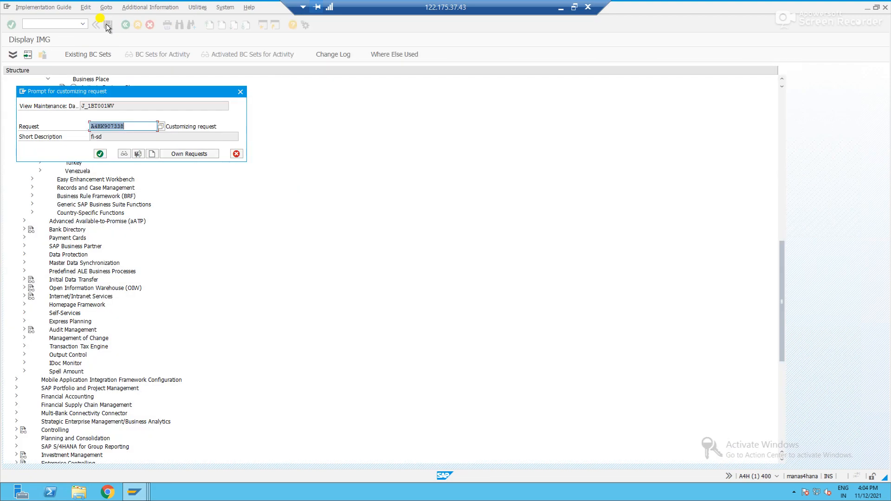
click(99, 153)
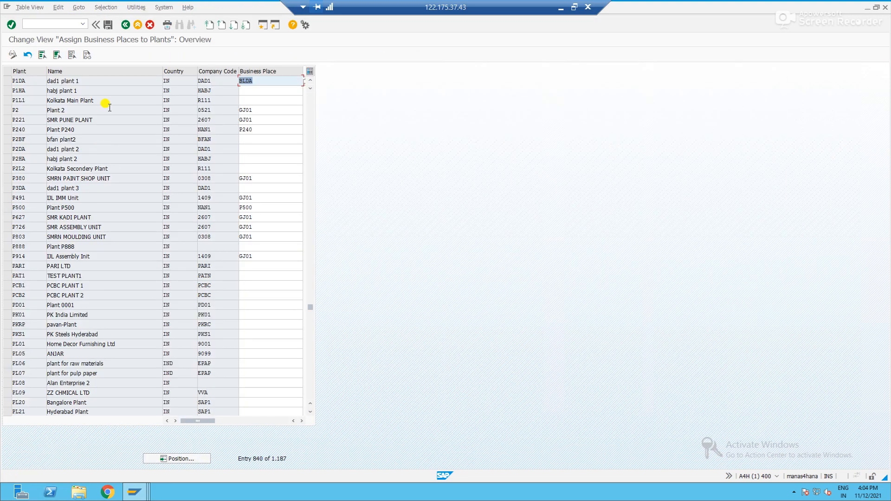
Step: Create and save the billing document for the outbound delivery with transaction VF01
click(57, 25)
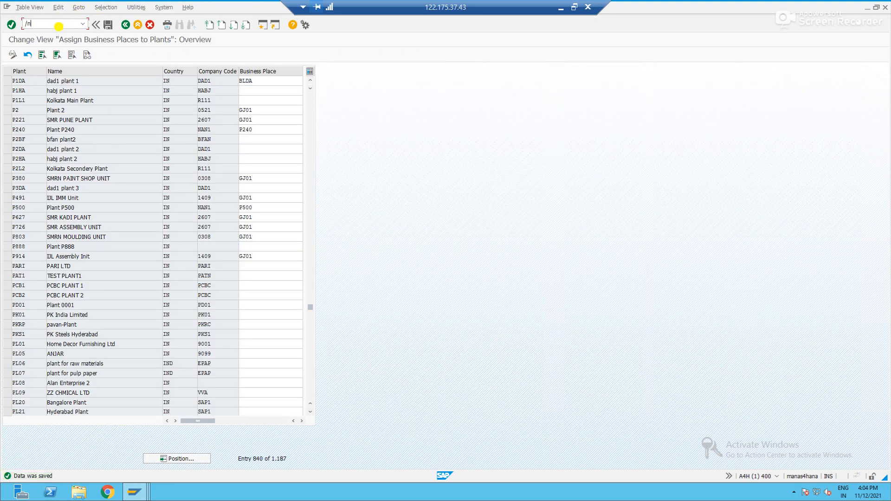
text(/nvf01)
key(Return)
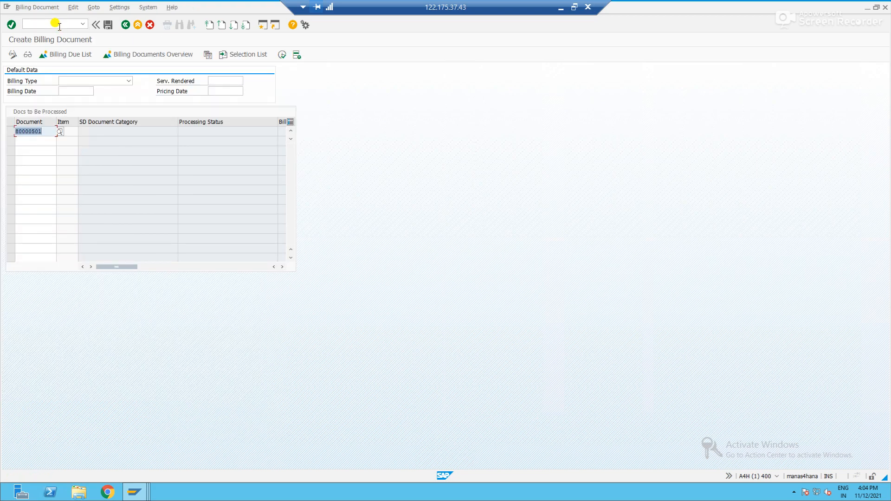
click(282, 56)
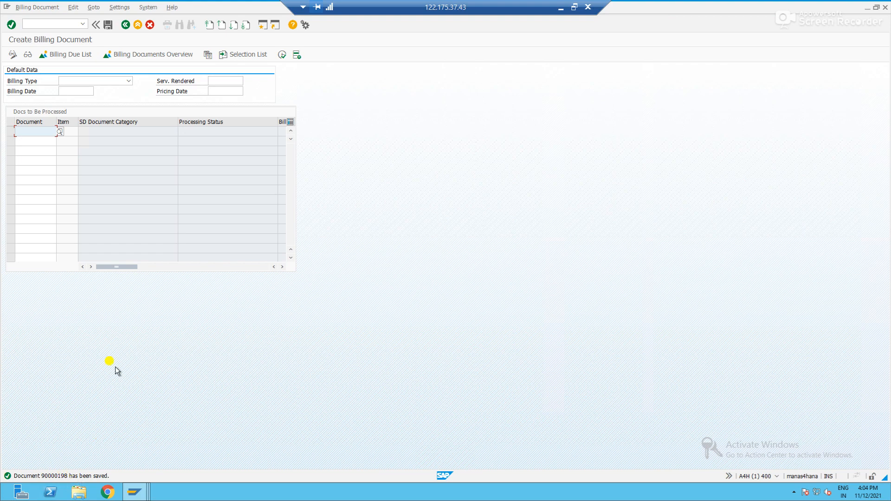
Step: Display the document flow of the sales order with transaction VA03 to check the invoice and its journal entry
click(61, 24)
text(/)
text(va0)
text(3)
key(Return)
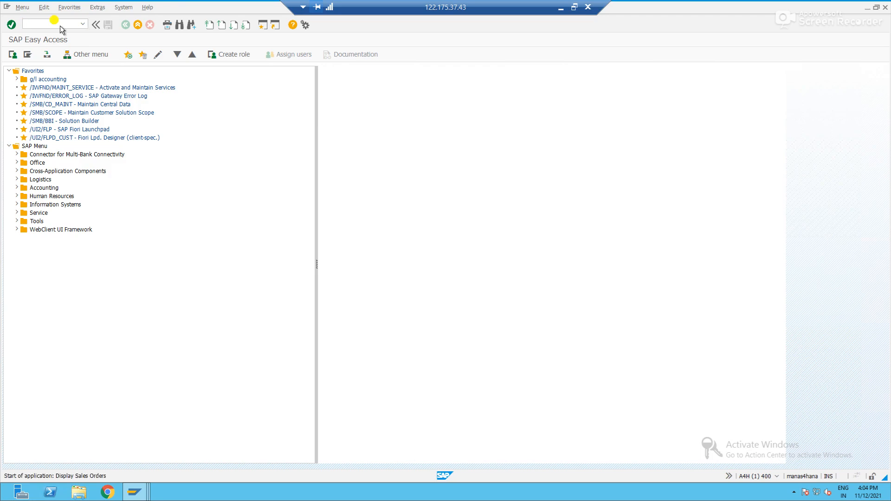
click(288, 57)
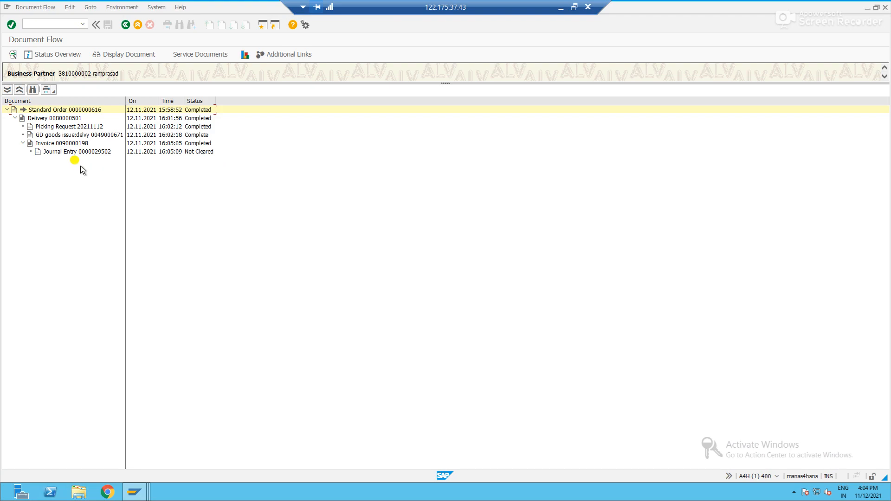
Step: Display the invoice's journal entry, examine its customer and revenue line items, and minimize the remote session
click(64, 143)
click(71, 153)
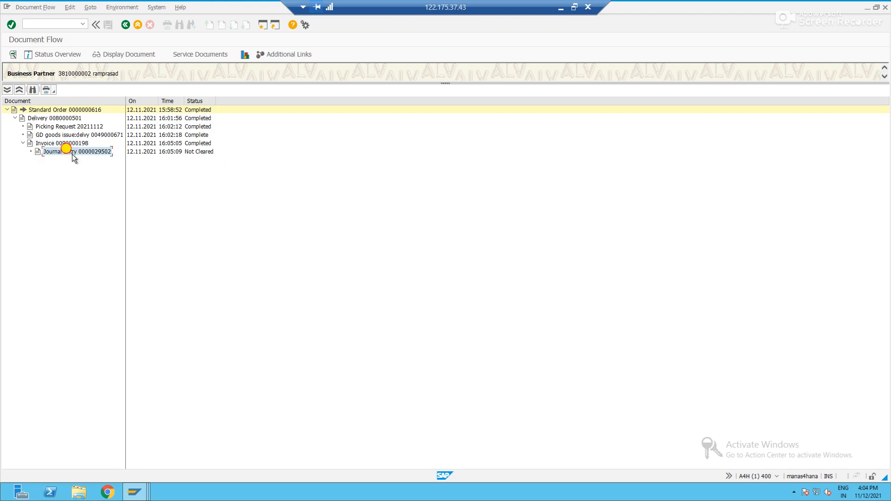
click(123, 56)
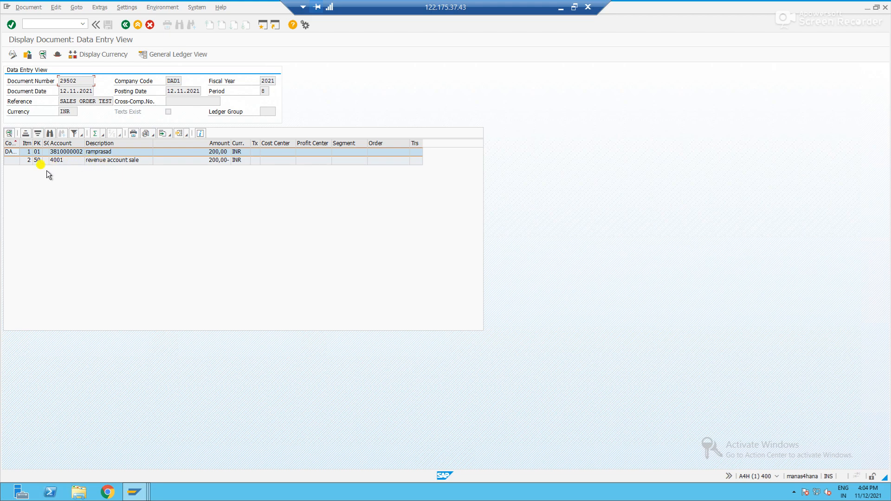
click(112, 161)
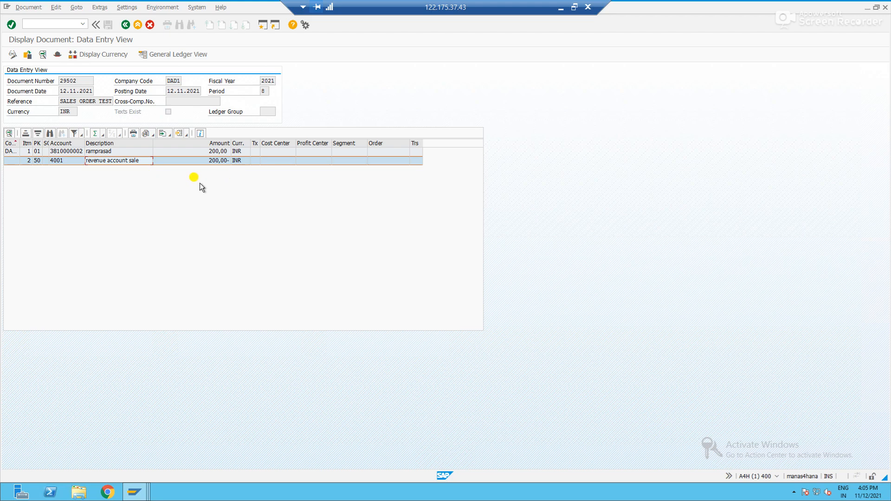
click(561, 8)
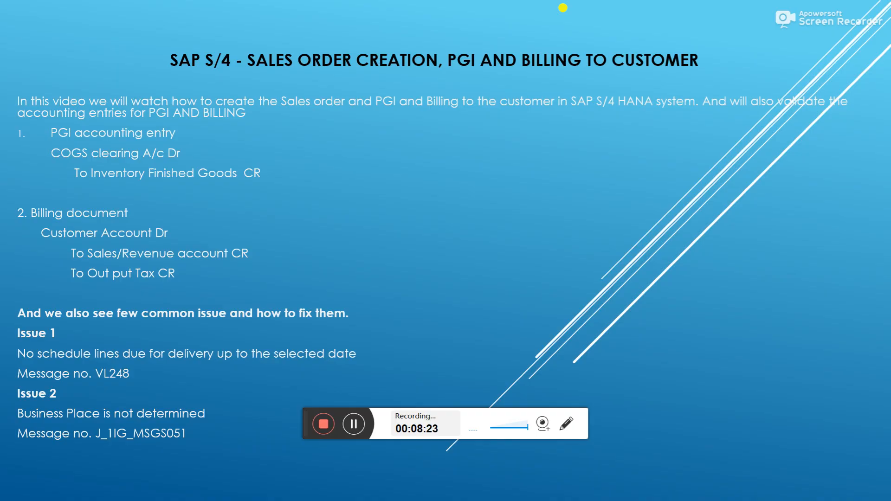